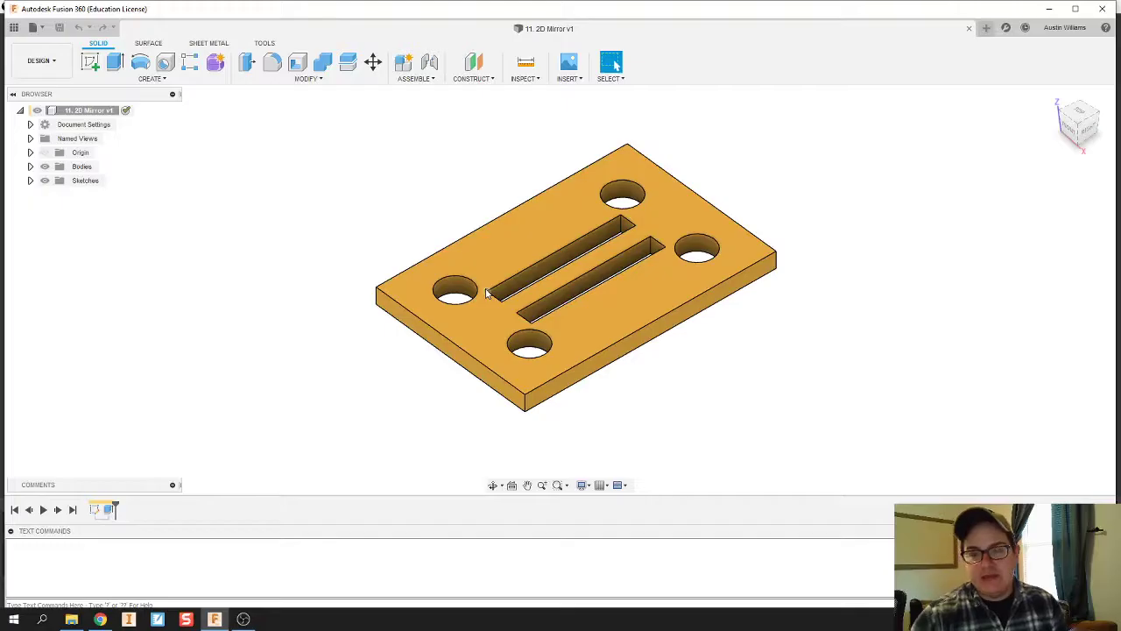
# Inspect the finished slotted plate from top-down, rotated and isometric ViewCube views
pyautogui.click(1079, 116)
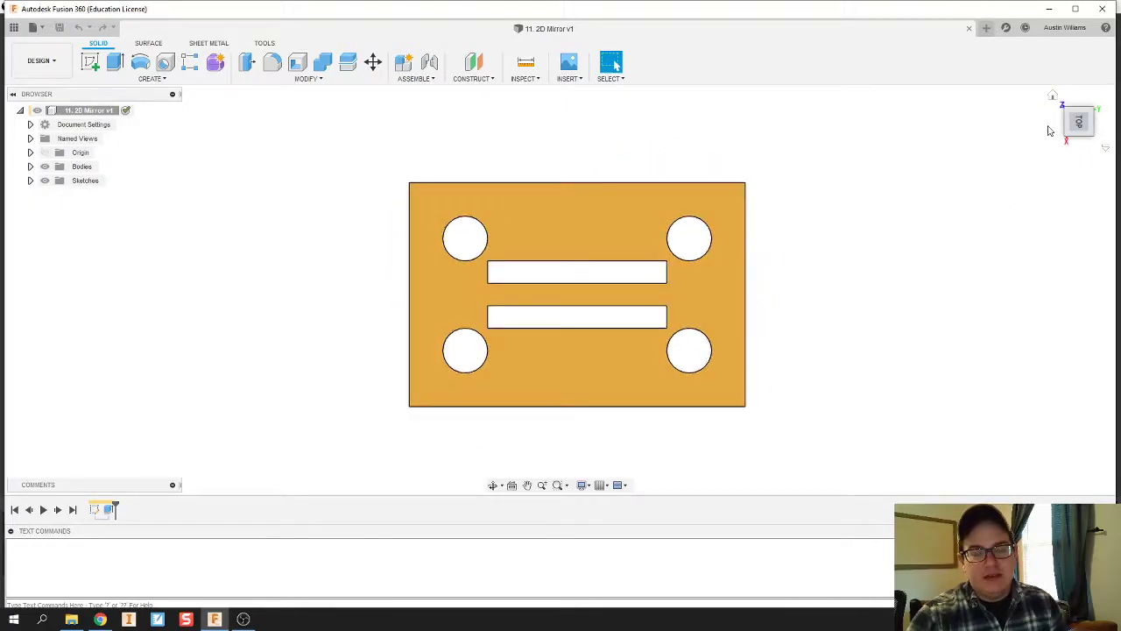
pyautogui.click(1095, 98)
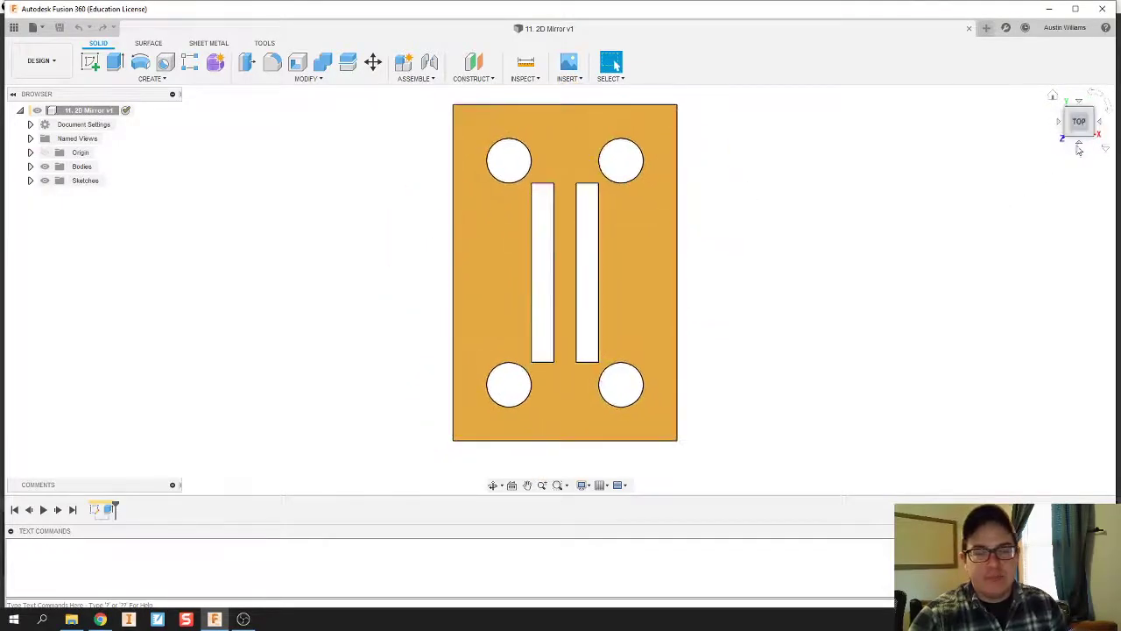
pyautogui.click(1093, 137)
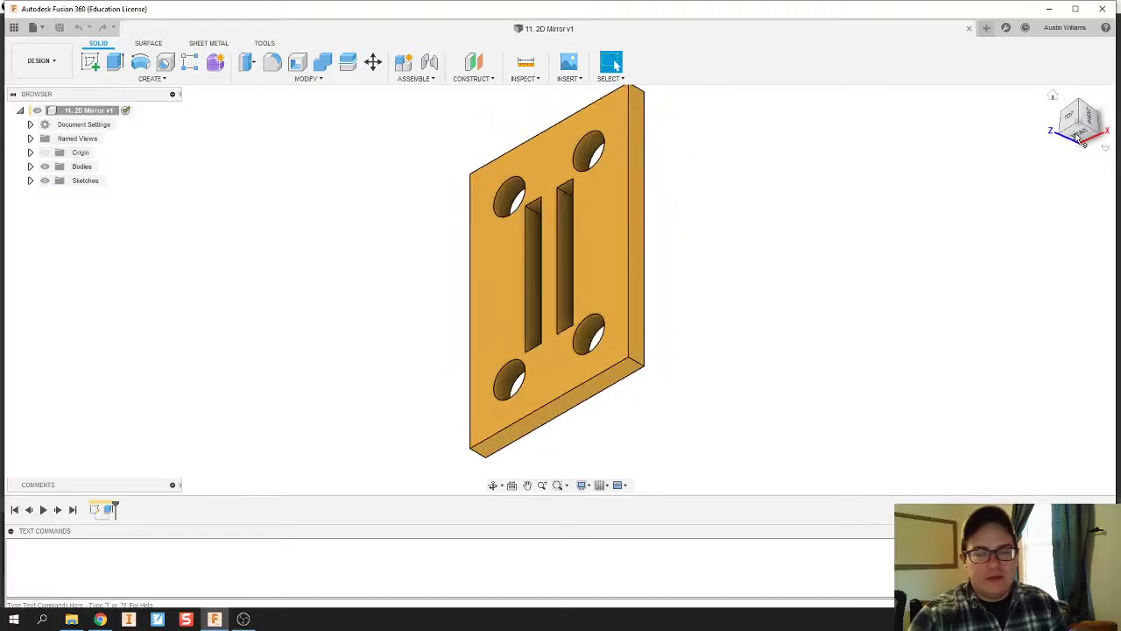
pyautogui.click(1071, 120)
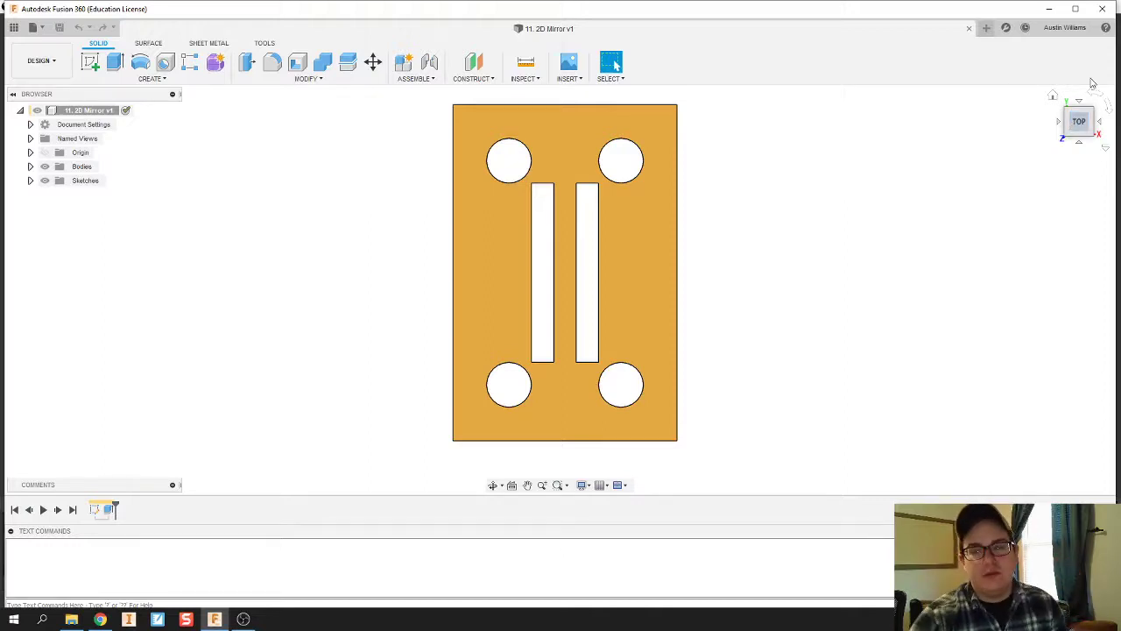
# Start a new blank design and create a sketch on the horizontal plane
pyautogui.click(986, 28)
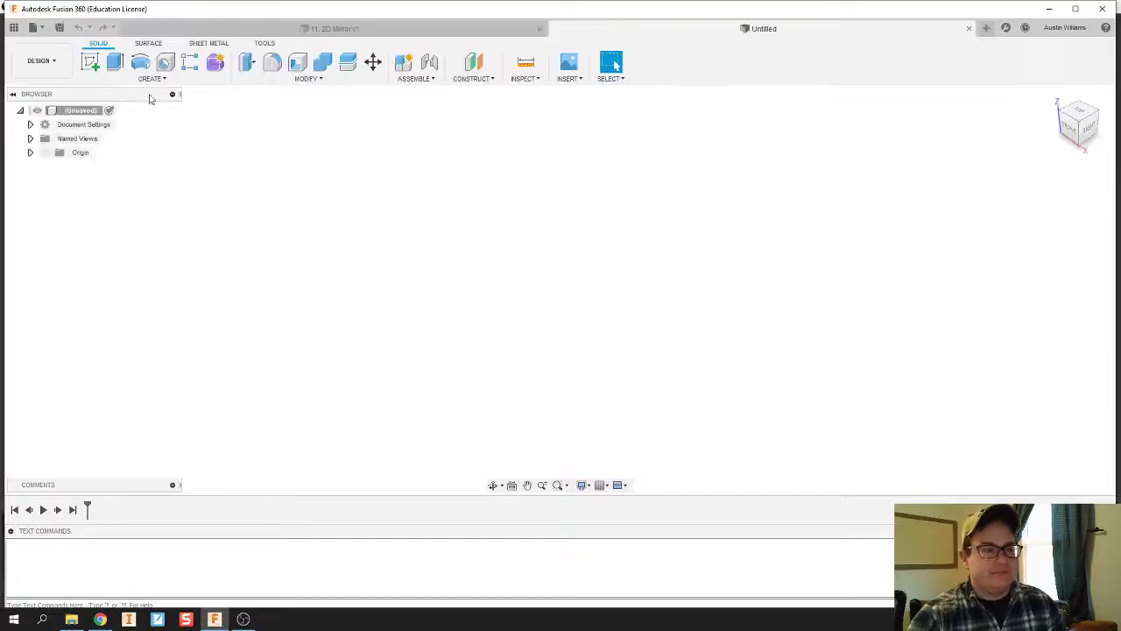
pyautogui.click(92, 62)
pyautogui.click(603, 292)
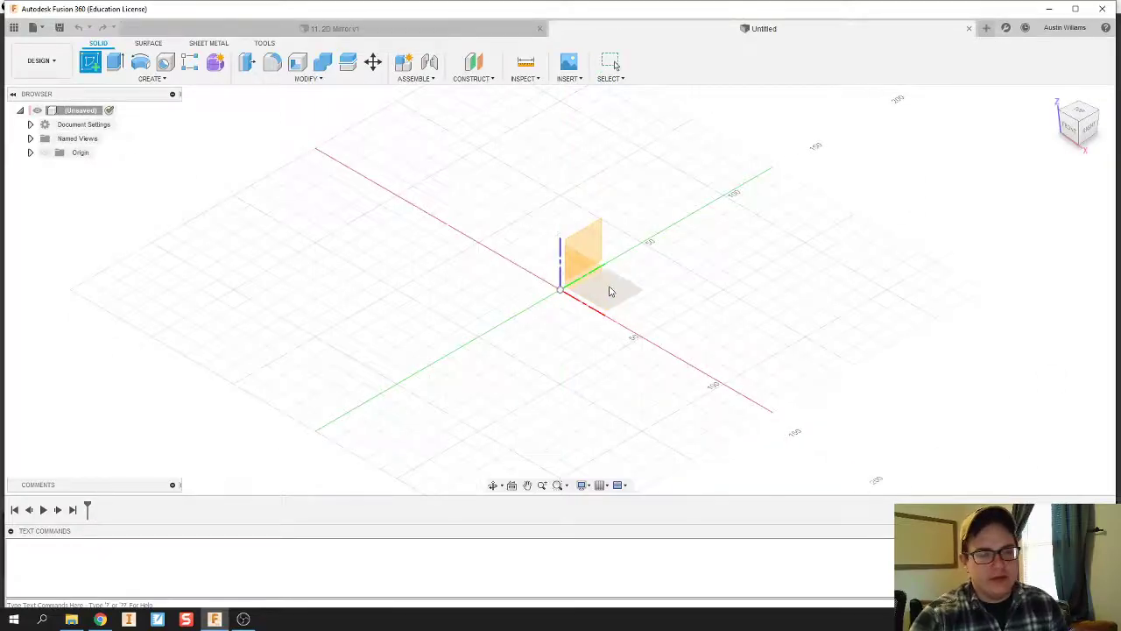
pyautogui.moveTo(613, 280); pyautogui.dragTo(617, 201, button='middle')
pyautogui.click(334, 28)
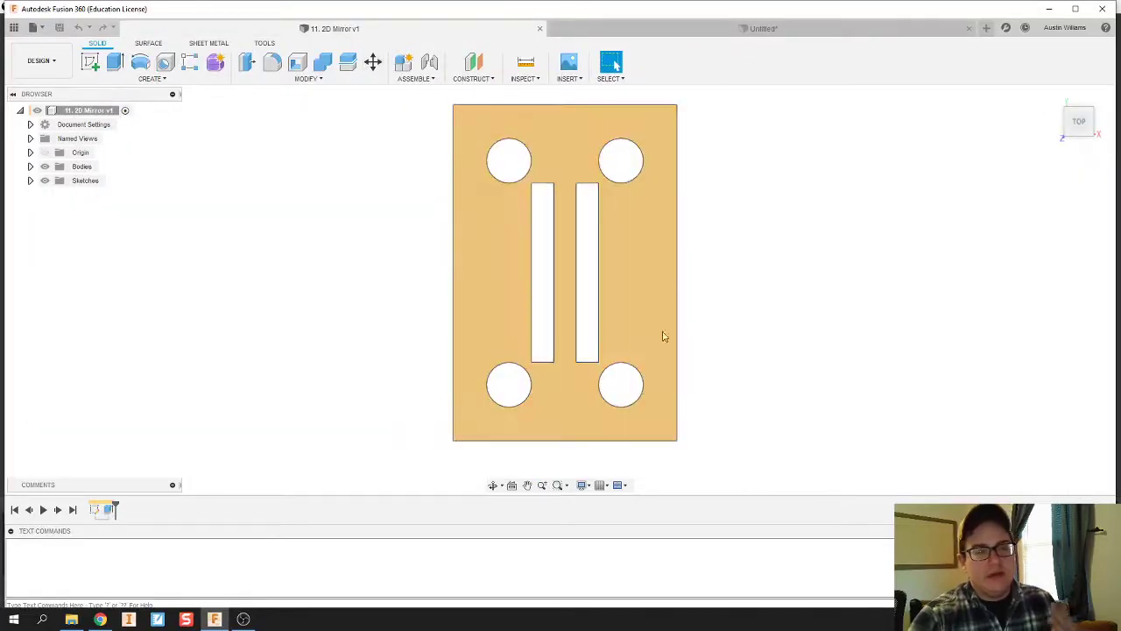
pyautogui.click(744, 26)
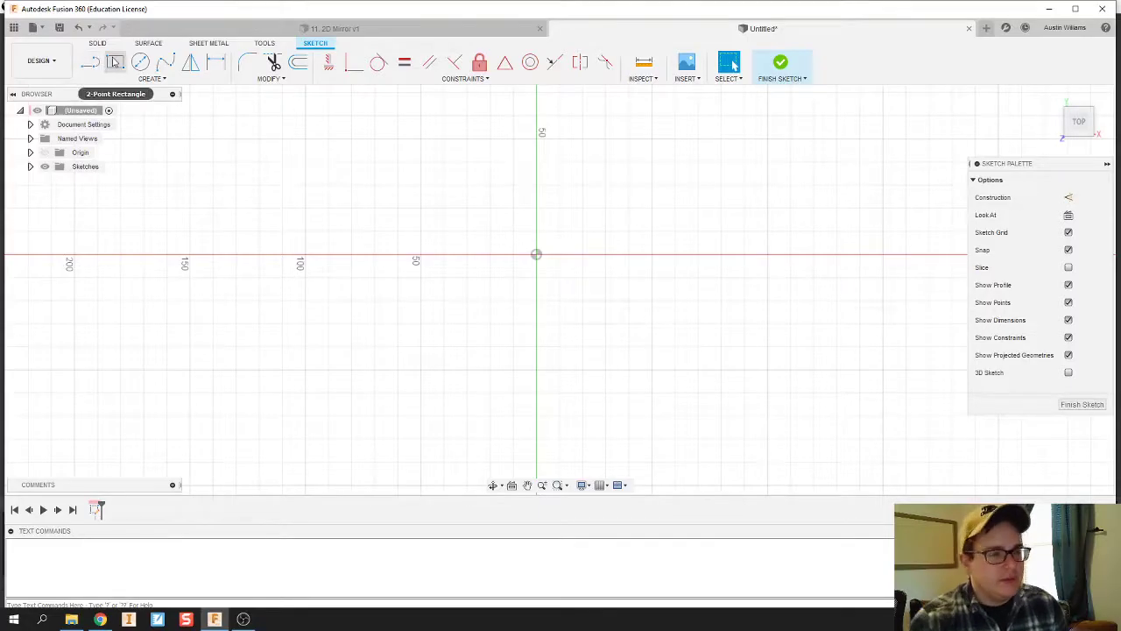
# Draw a closed line rectangle with its left edge along the vertical axis
pyautogui.click(92, 63)
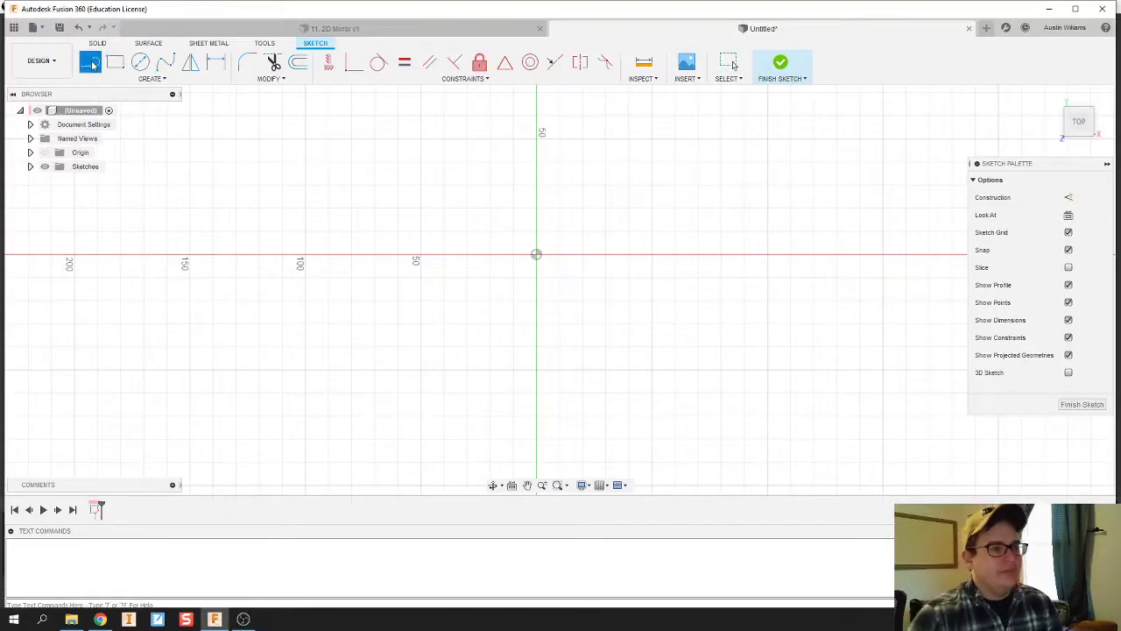
pyautogui.click(536, 138)
pyautogui.scroll(-2, 652, 143)
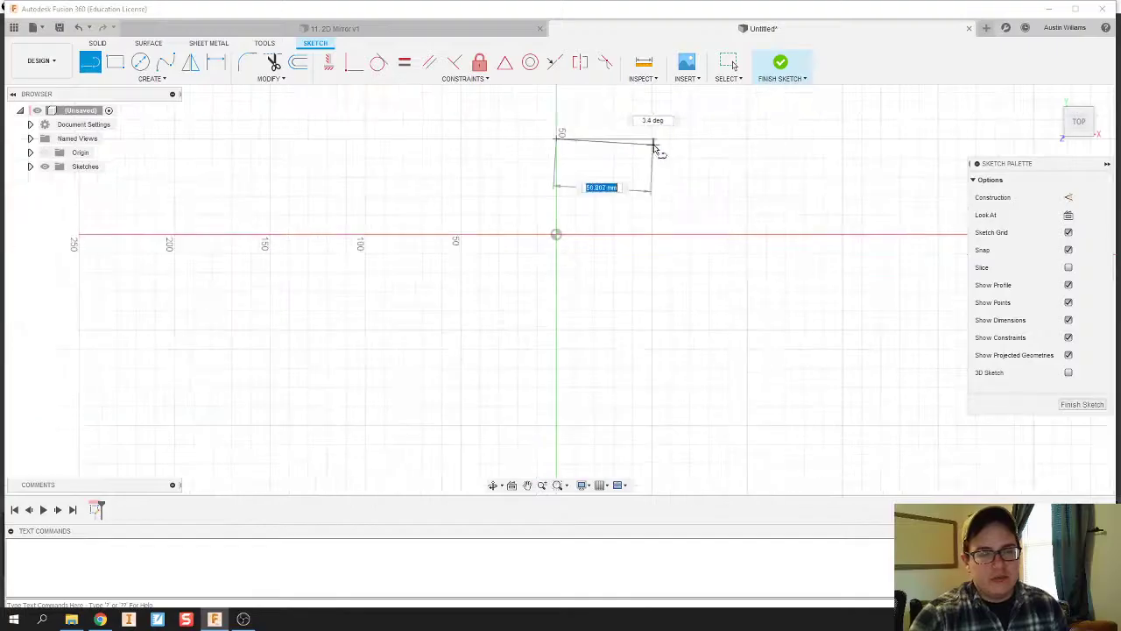
pyautogui.moveTo(656, 150); pyautogui.dragTo(653, 113, button='middle')
pyautogui.click(645, 114)
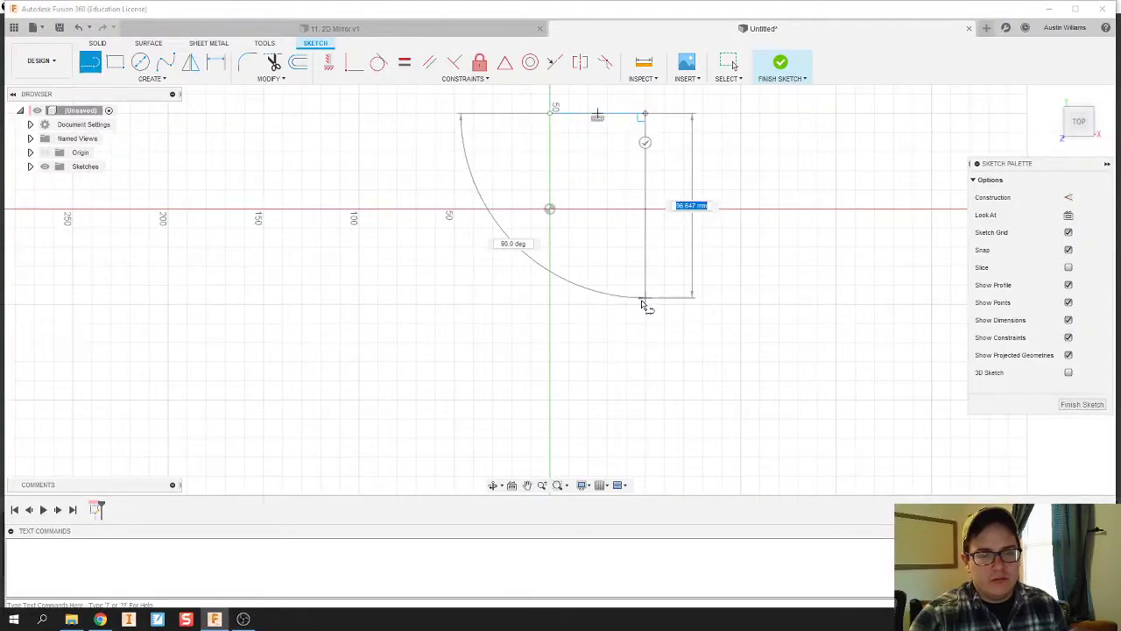
pyautogui.click(646, 304)
pyautogui.click(550, 304)
pyautogui.press('Escape')
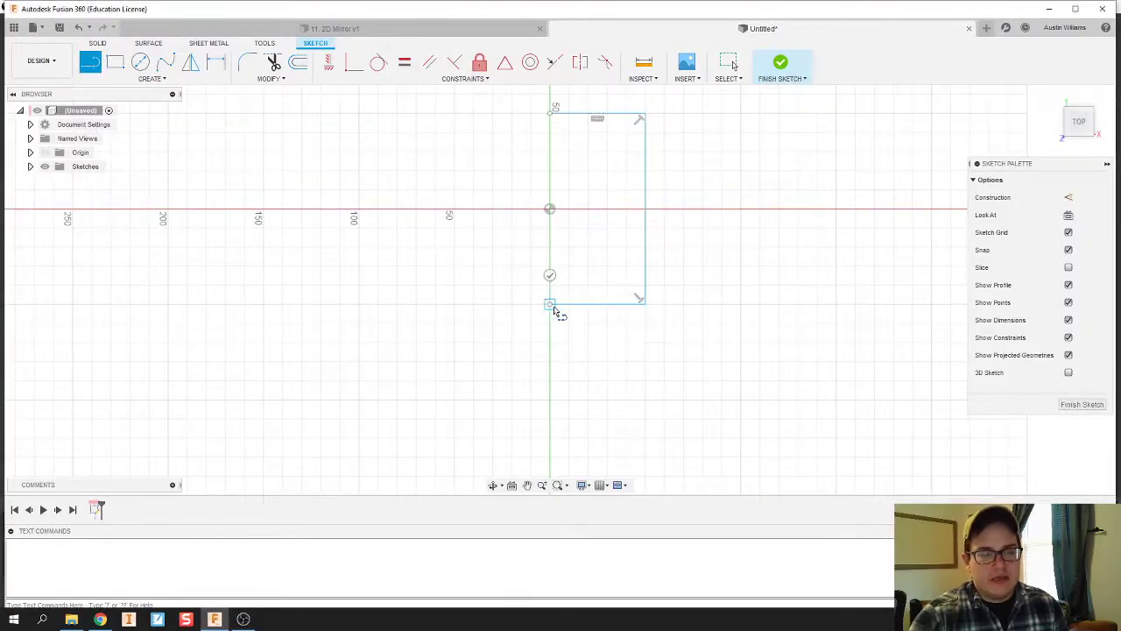
pyautogui.click(550, 304)
pyautogui.click(550, 114)
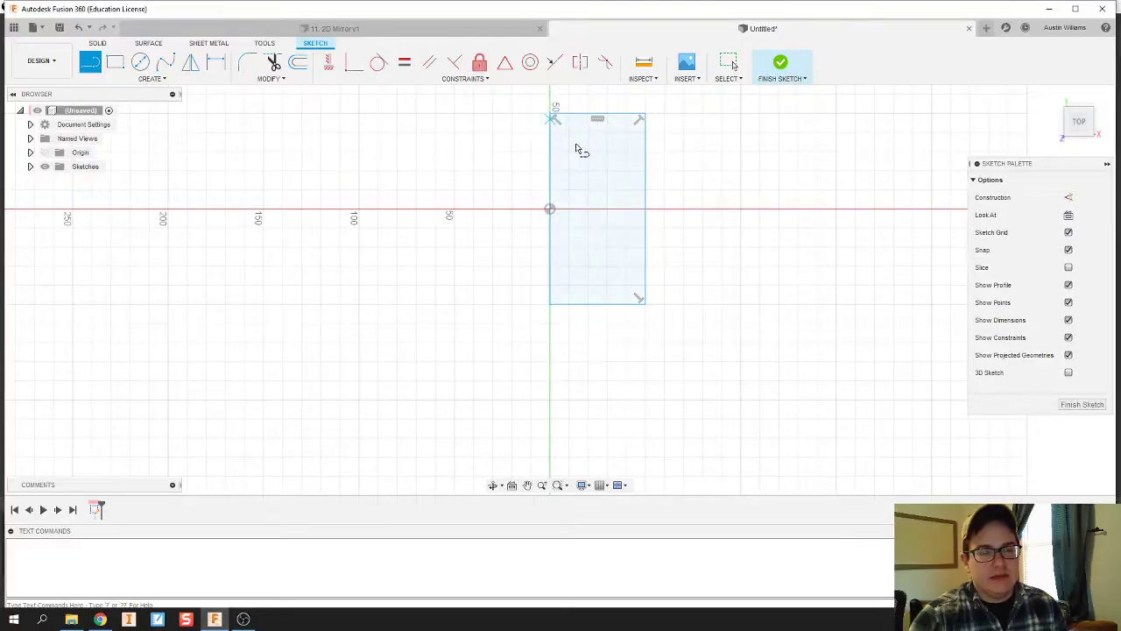
pyautogui.press('Escape')
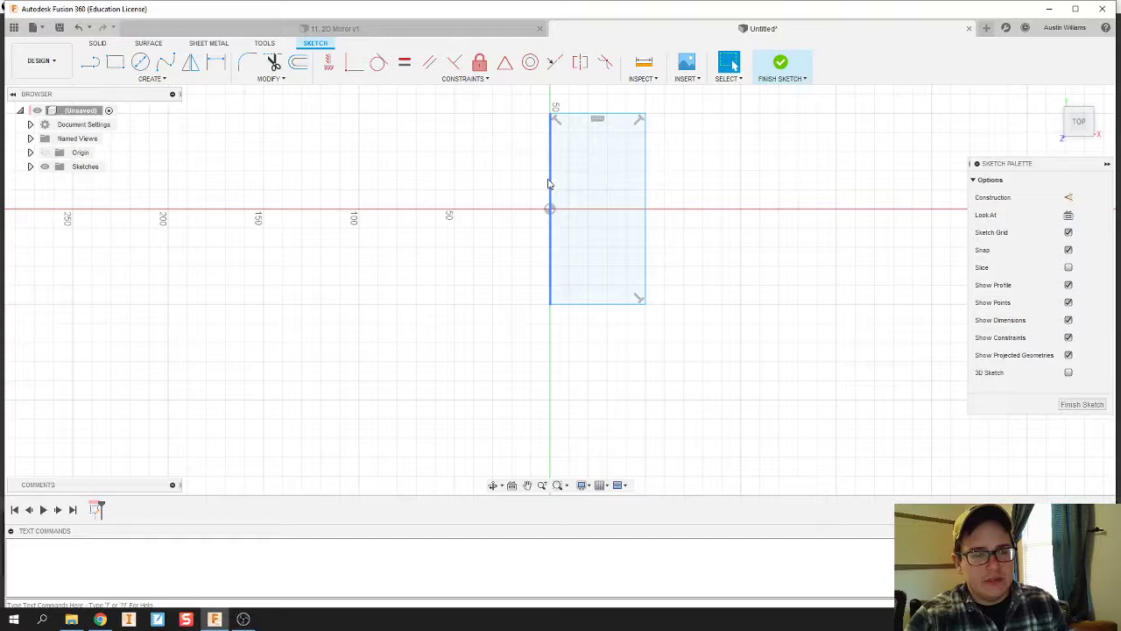
# Make the left axis edge a construction line and draw a narrow slot rectangle
pyautogui.rightClick(551, 184)
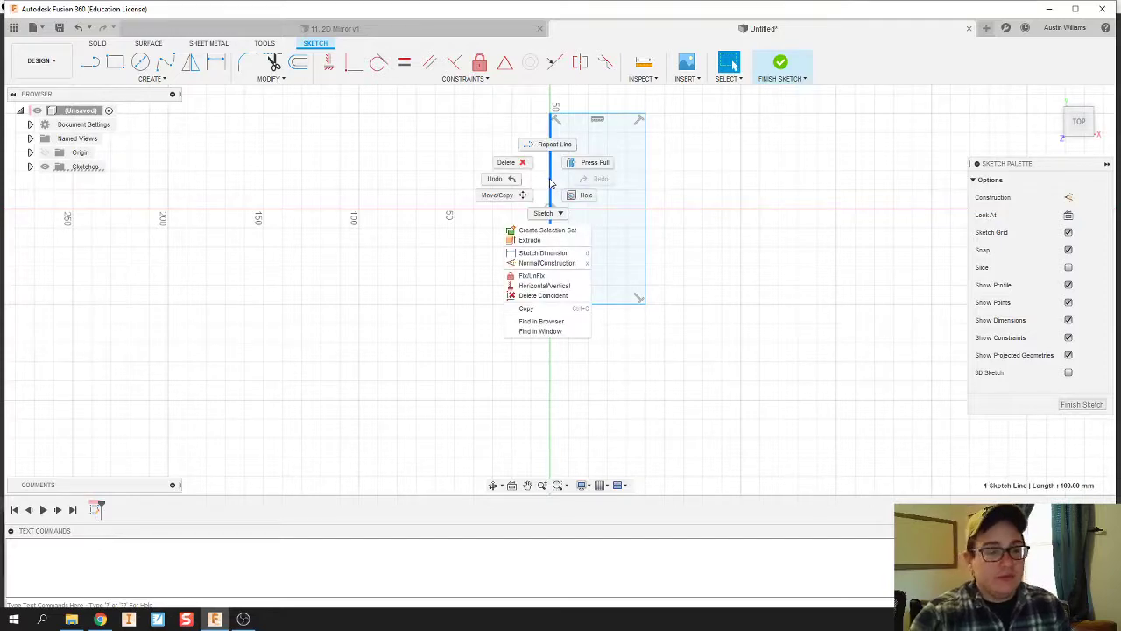
pyautogui.click(548, 263)
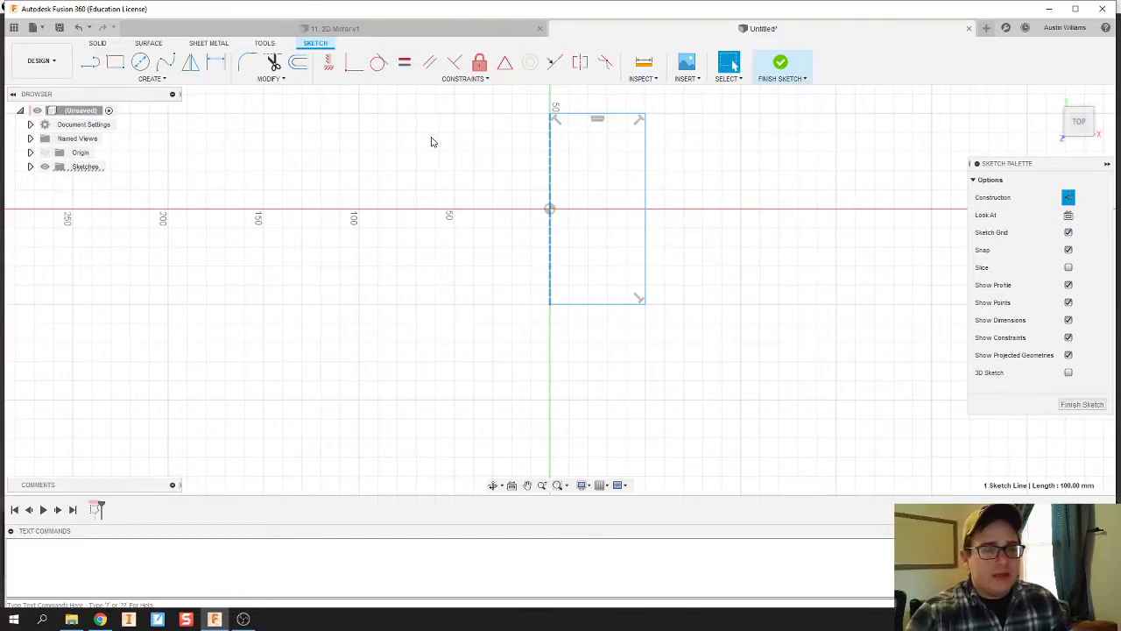
pyautogui.click(115, 61)
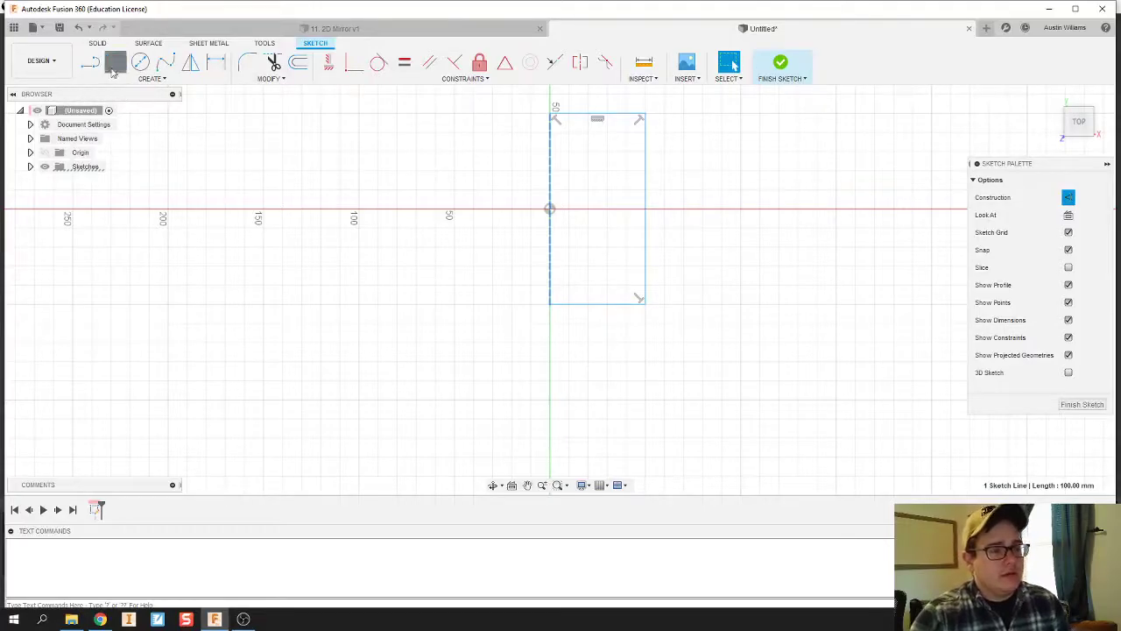
pyautogui.click(559, 151)
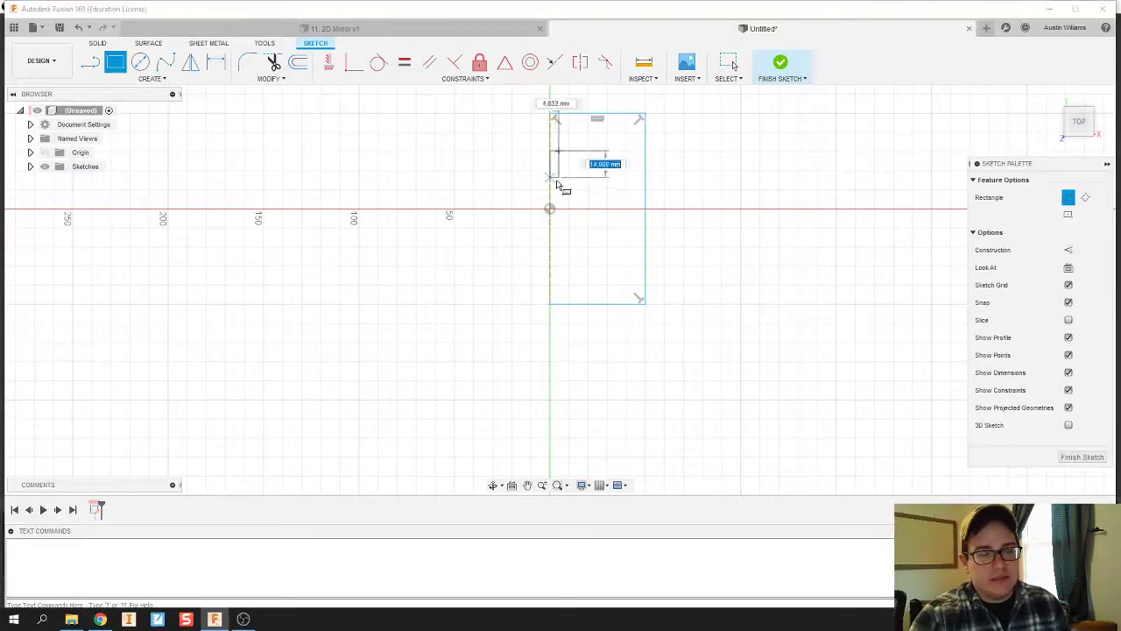
pyautogui.click(578, 267)
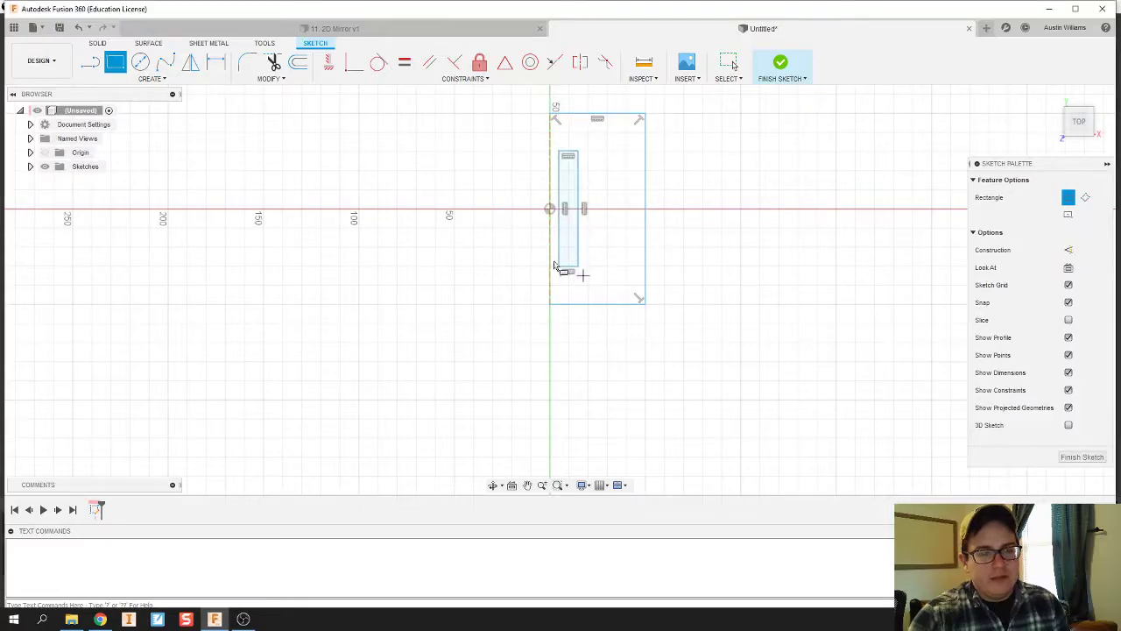
# Add two 10 mm circles near the top and bottom of the outline
pyautogui.click(141, 65)
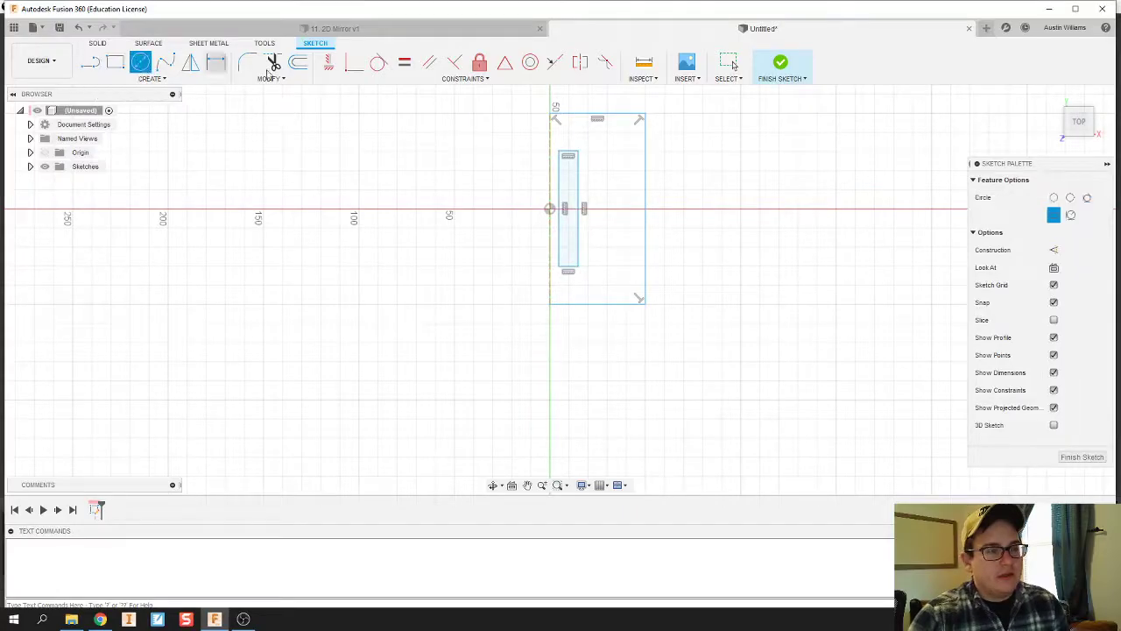
pyautogui.click(607, 133)
pyautogui.write('10')
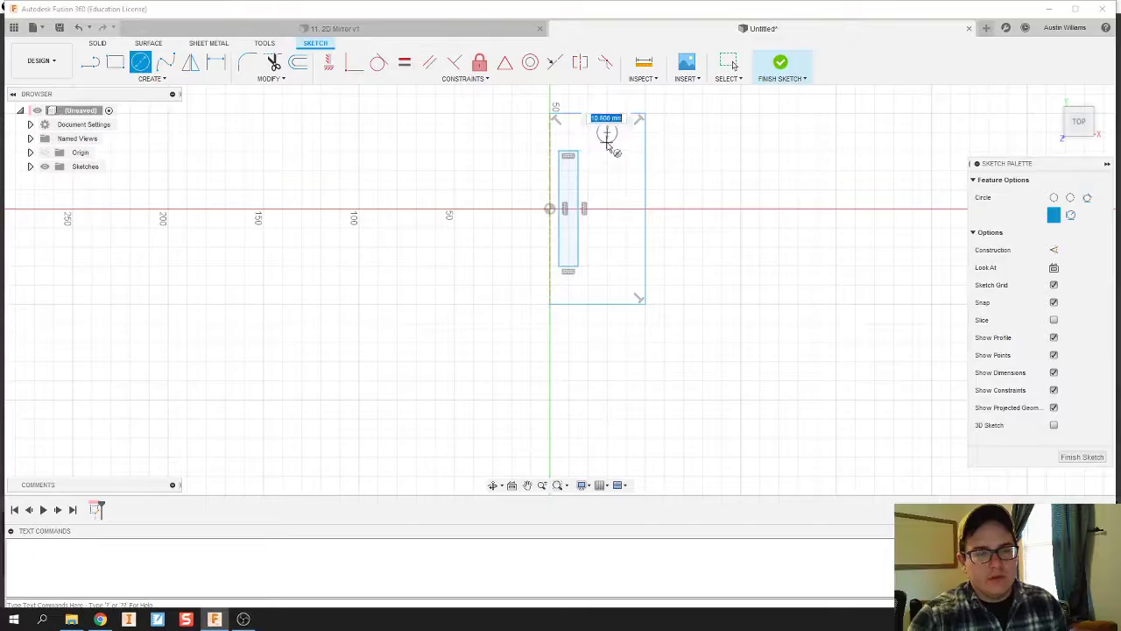
pyautogui.press('Return')
pyautogui.click(607, 266)
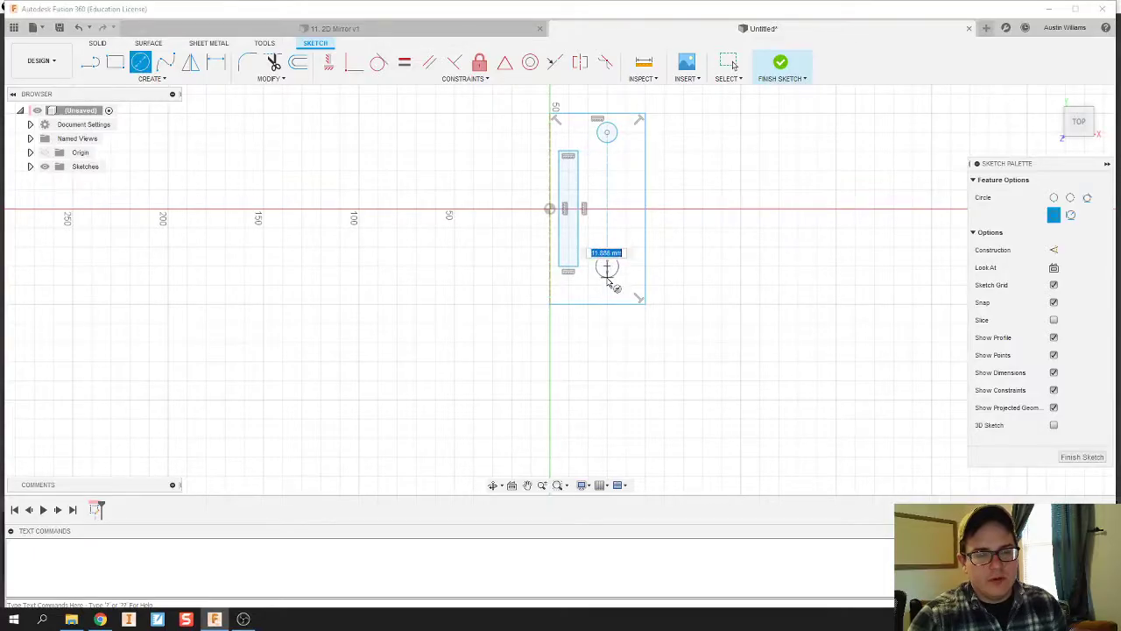
pyautogui.write('10')
pyautogui.press('Return')
pyautogui.press('d')
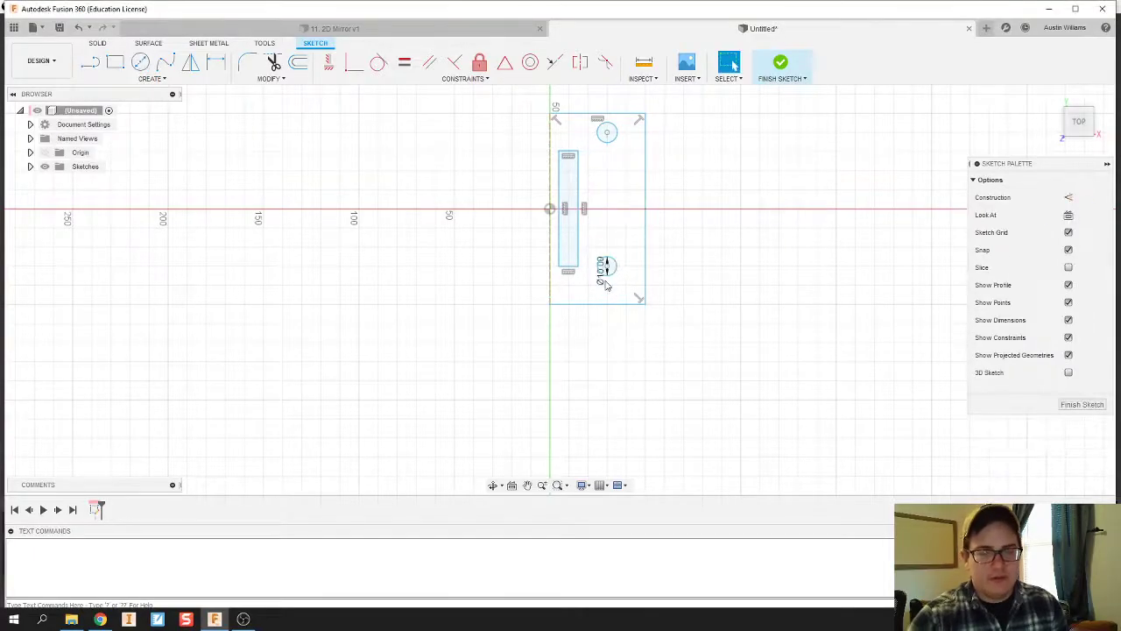
# Dimension the top circle at 10 mm and the slot length at 60 mm
pyautogui.click(607, 133)
pyautogui.click(611, 158)
pyautogui.press('Return')
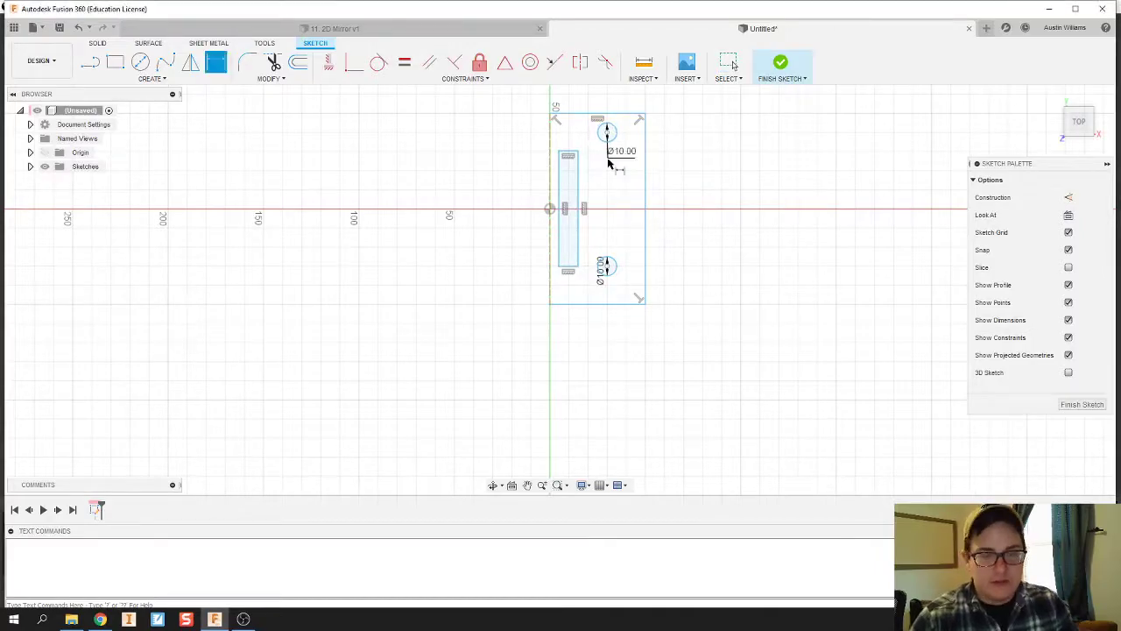
pyautogui.click(580, 226)
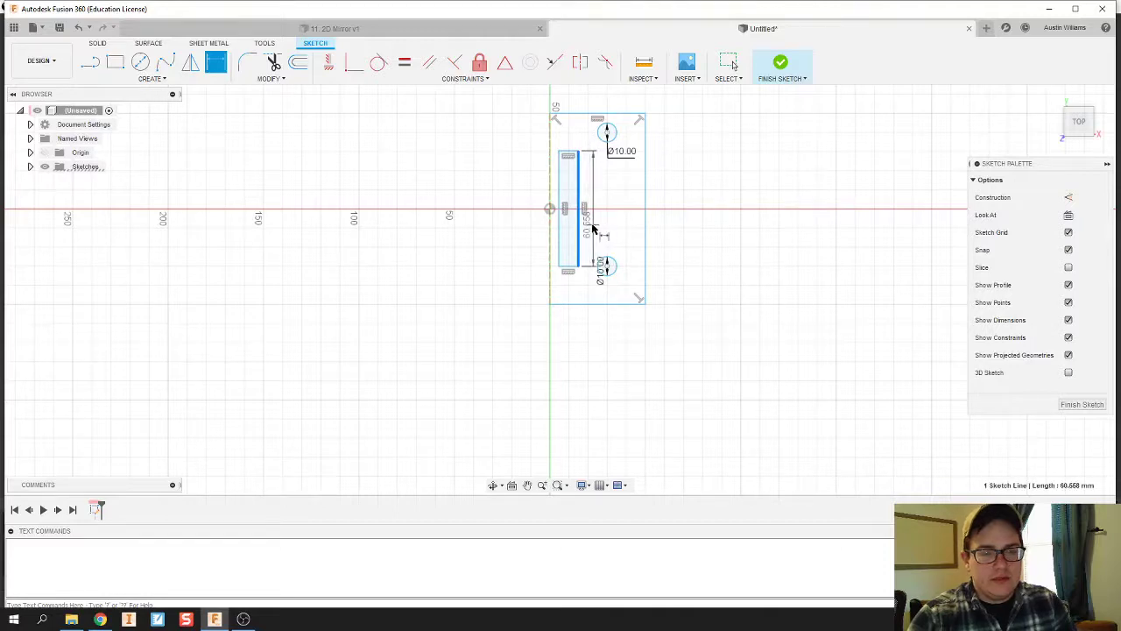
pyautogui.click(591, 226)
pyautogui.write('60')
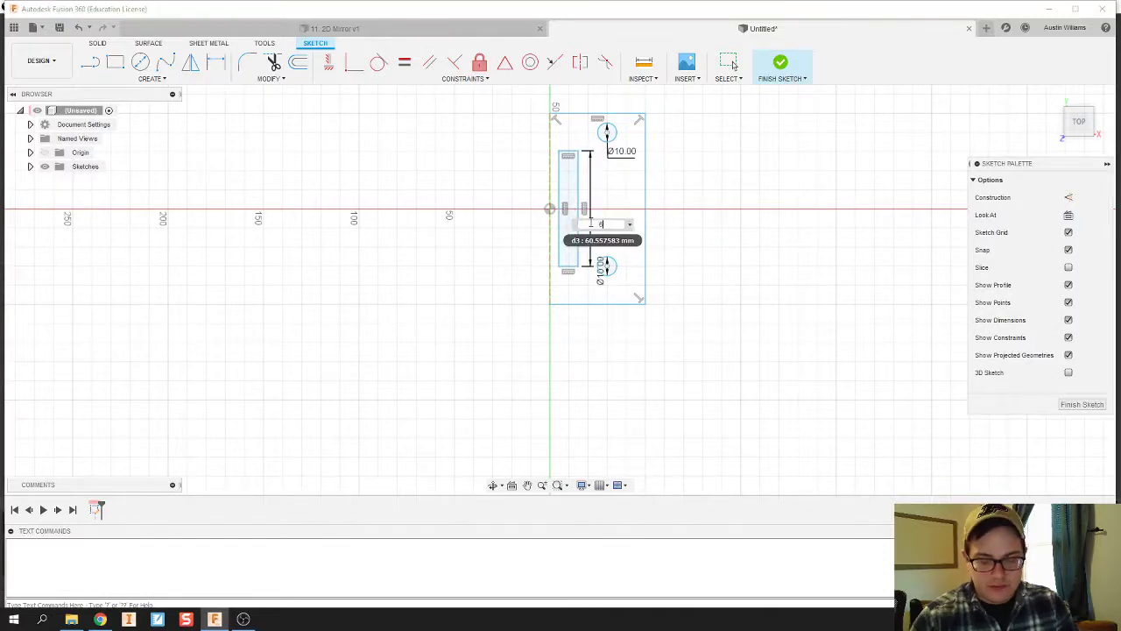
pyautogui.press('Return')
# Set the slot width to 10 mm and finish the sketch
pyautogui.click(572, 153)
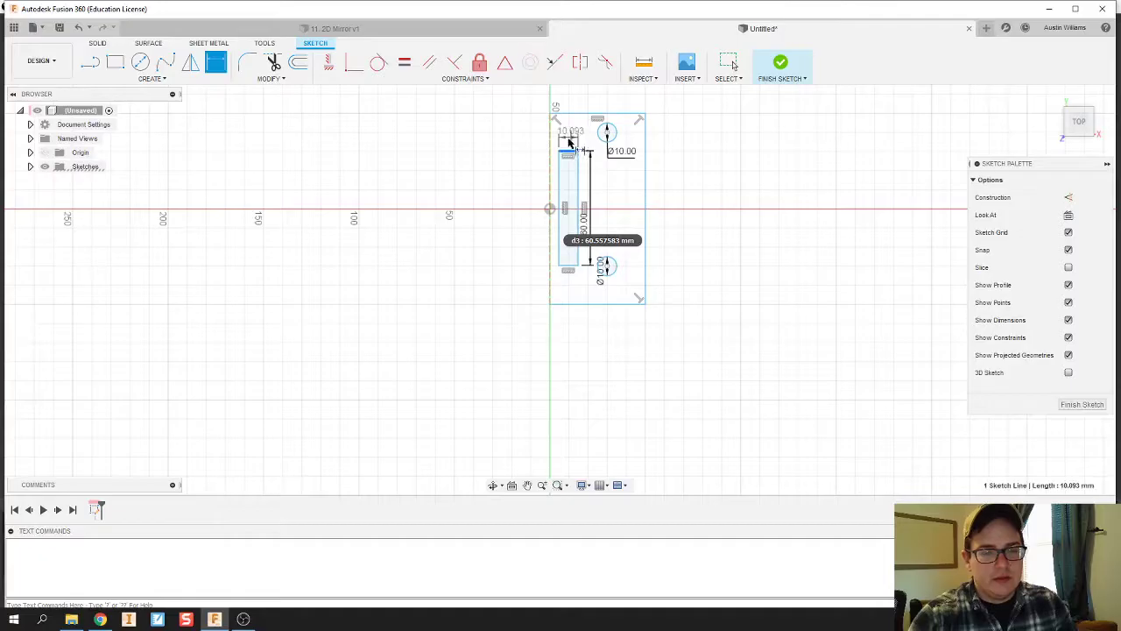
pyautogui.click(571, 142)
pyautogui.write('10')
pyautogui.press('Return')
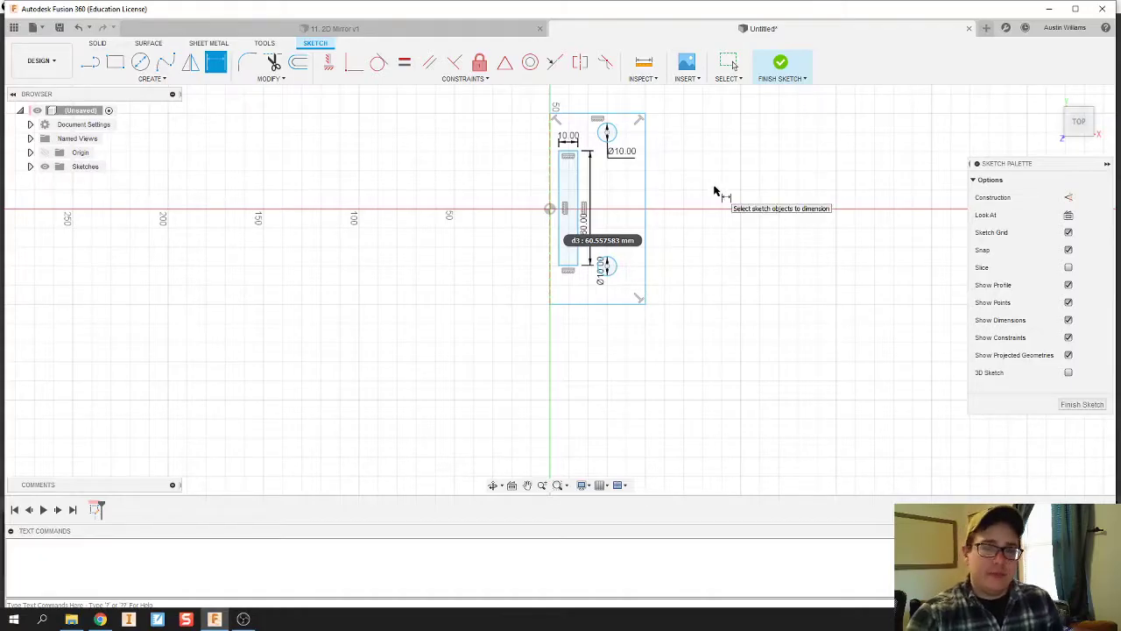
pyautogui.click(778, 78)
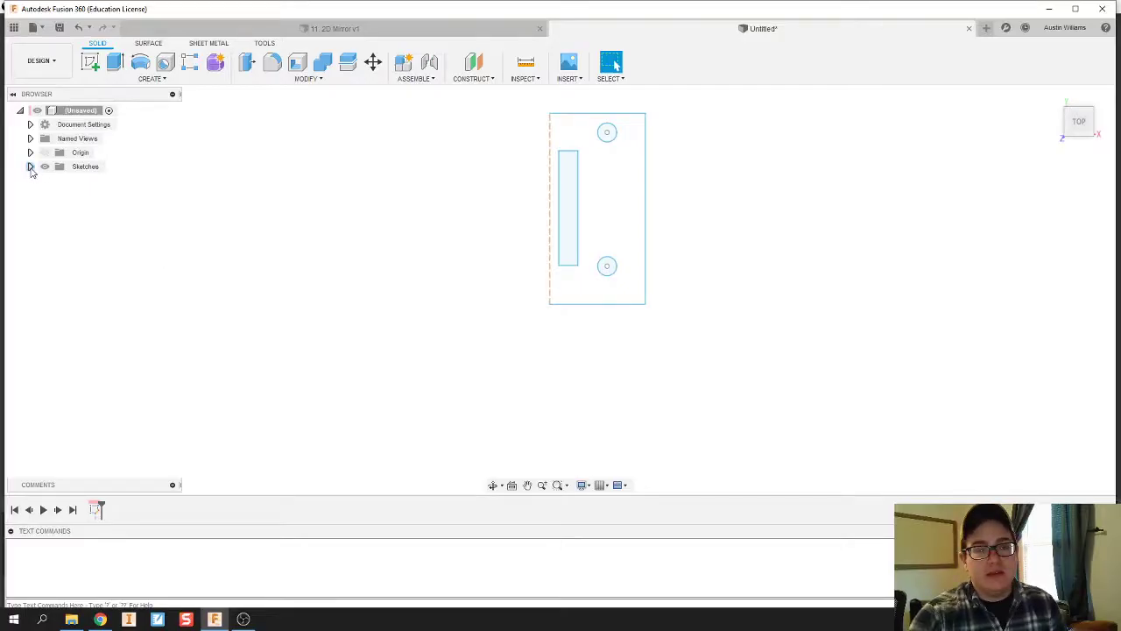
# Reopen Sketch1 and start a Mirror with all sketch geometry window-selected
pyautogui.click(30, 166)
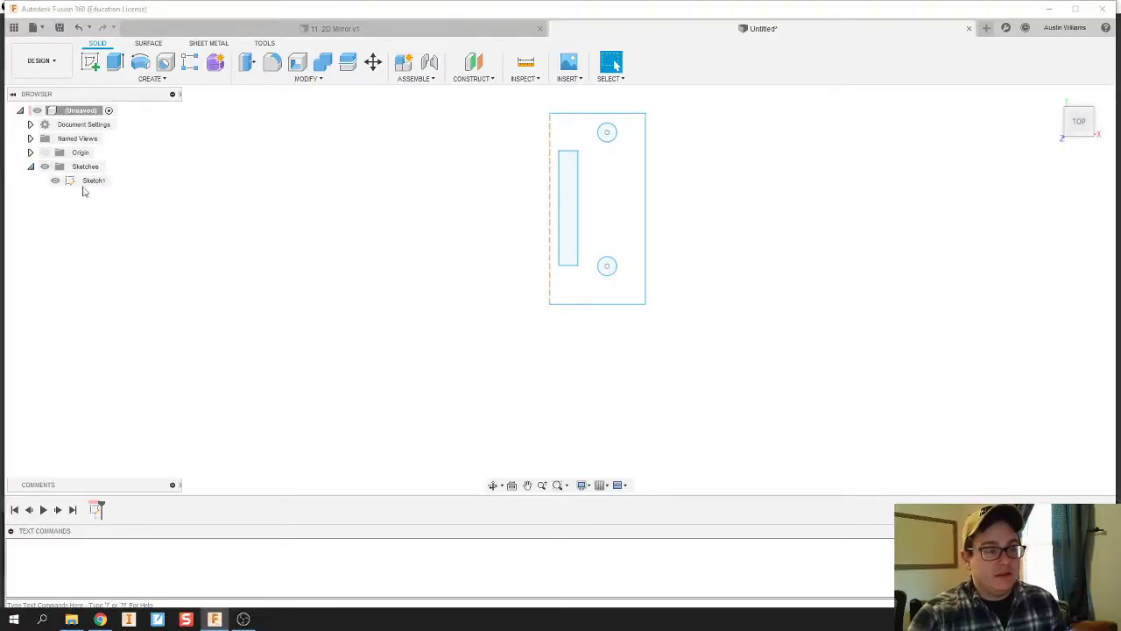
pyautogui.doubleClick(72, 184)
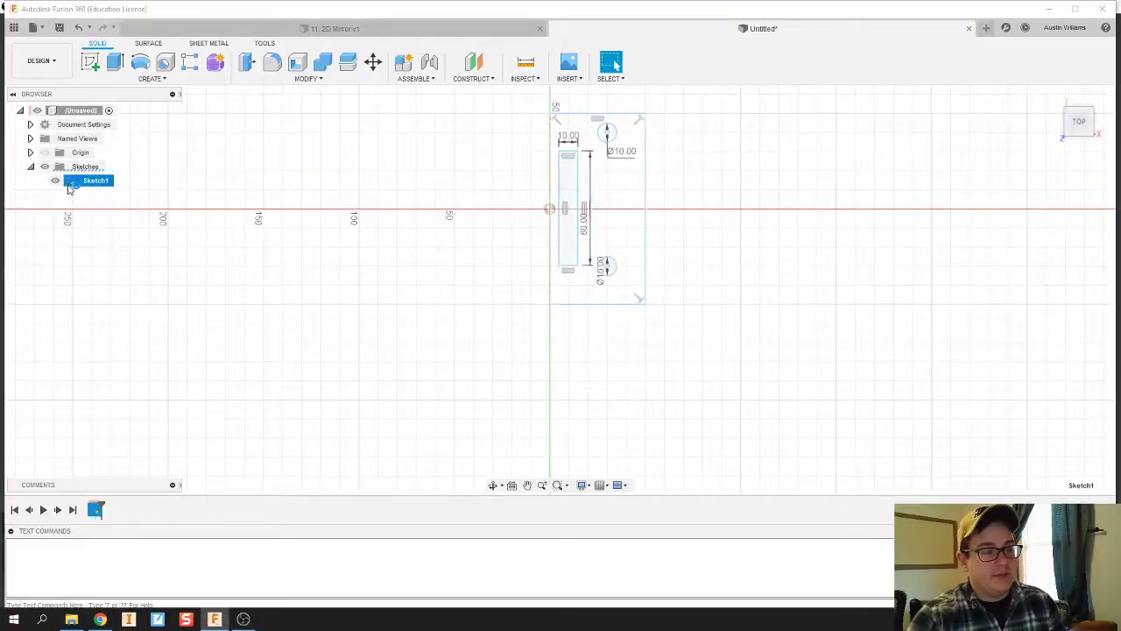
pyautogui.moveTo(404, 217)
pyautogui.mouseDown(button='middle')
pyautogui.moveTo(345, 263)
pyautogui.moveTo(308, 243)
pyautogui.mouseUp(button='middle')
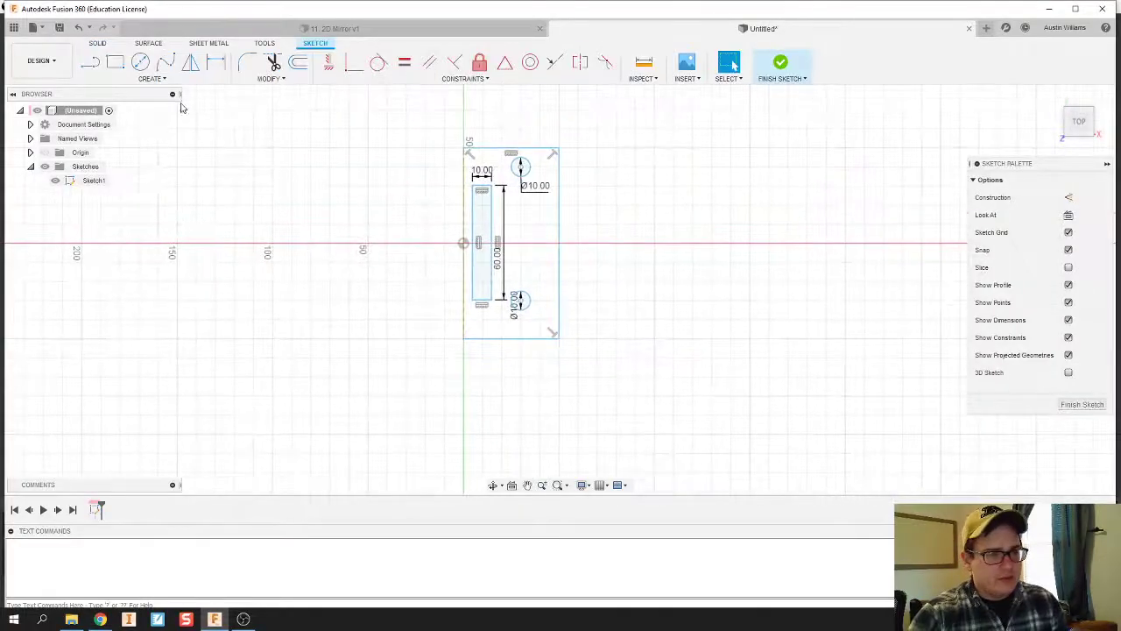
pyautogui.click(171, 80)
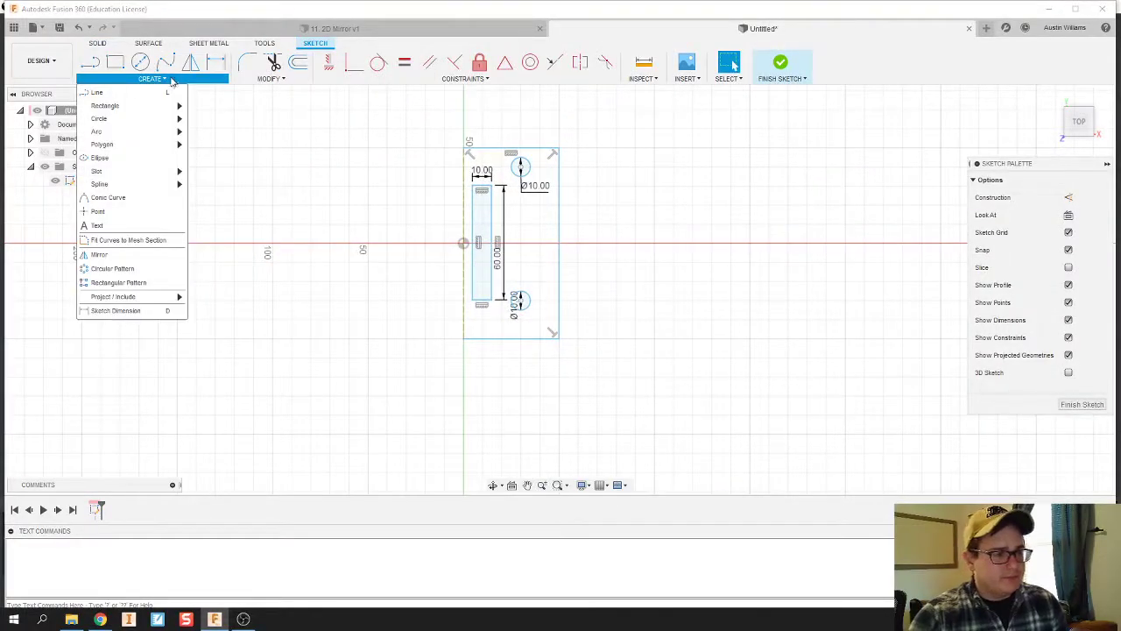
pyautogui.click(154, 255)
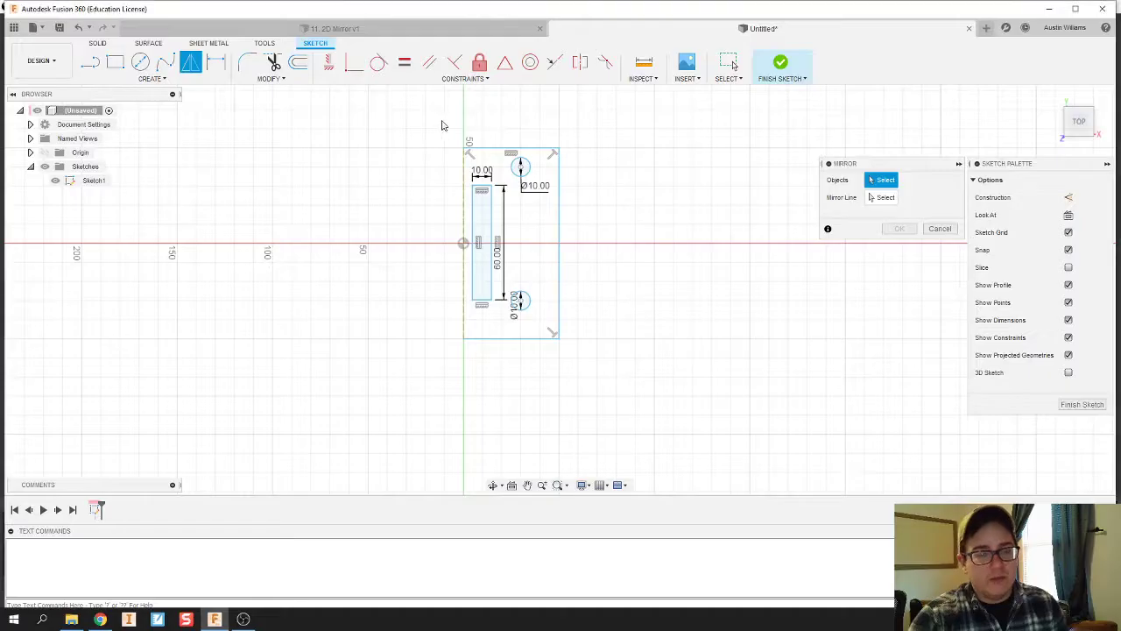
pyautogui.moveTo(436, 120)
pyautogui.mouseDown()
pyautogui.moveTo(601, 415)
pyautogui.moveTo(608, 389)
pyautogui.mouseUp()
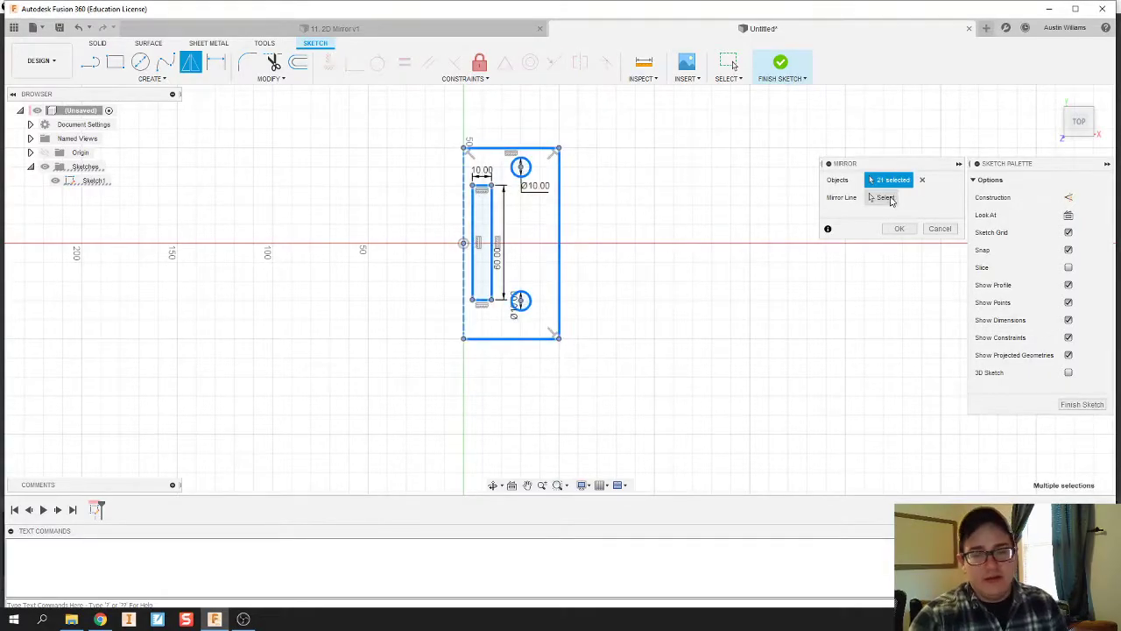
# Remove the left-edge construction line from the Mirror objects, leaving 20 selected
pyautogui.click(881, 197)
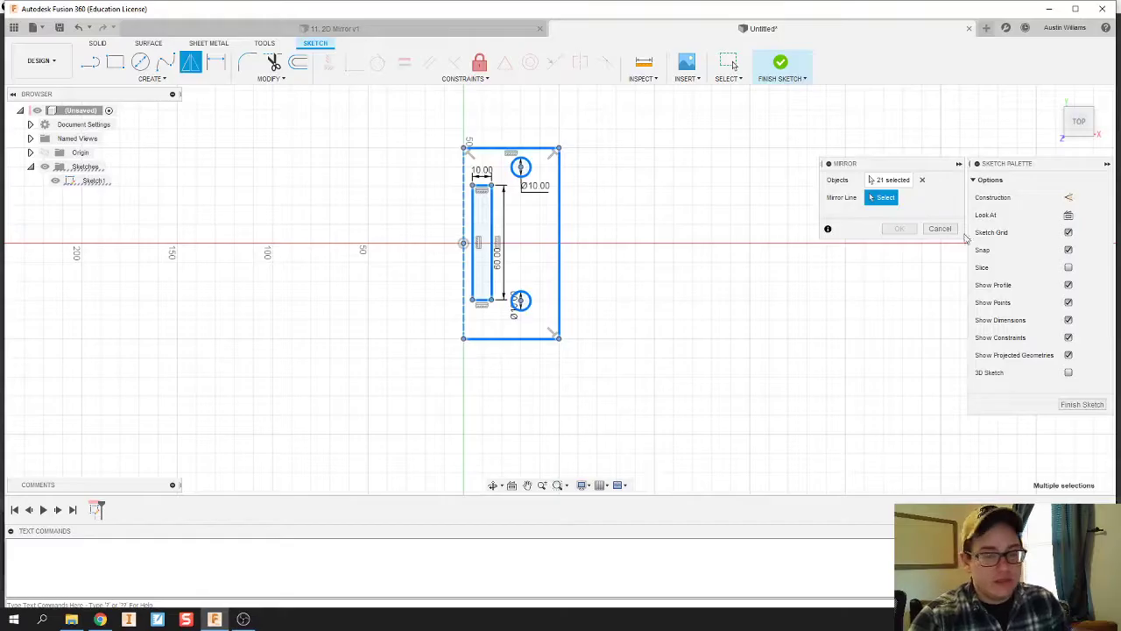
pyautogui.click(890, 179)
pyautogui.click(464, 263)
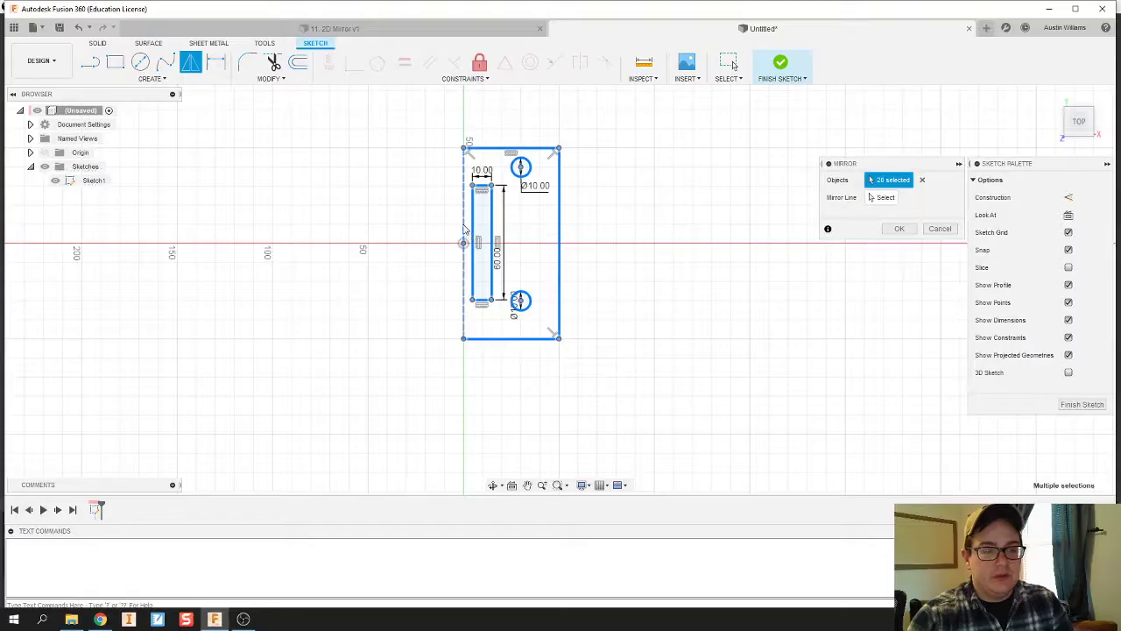
# Mirror the half-sketch across its left edge into the full plate and finish the sketch
pyautogui.rightClick(474, 262)
pyautogui.click(883, 197)
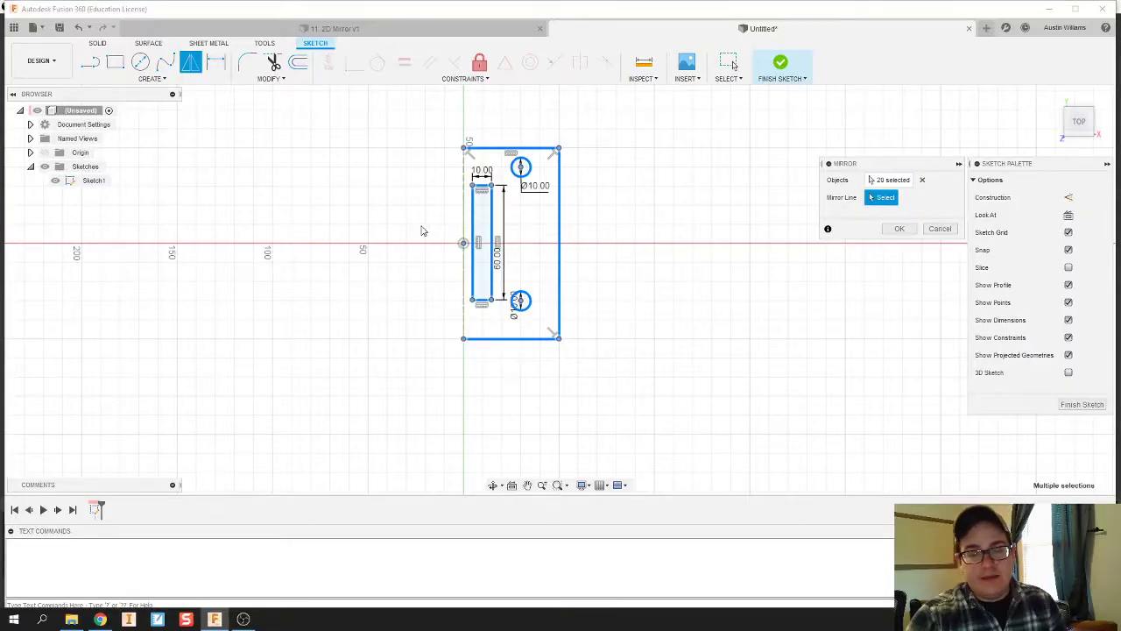
pyautogui.click(464, 215)
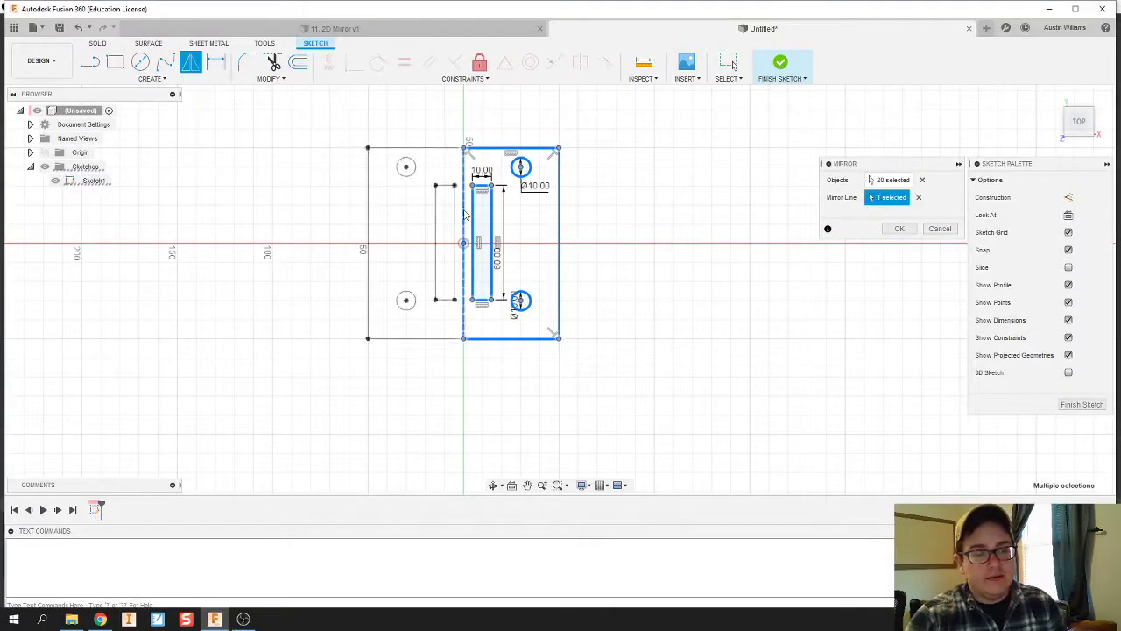
pyautogui.click(897, 230)
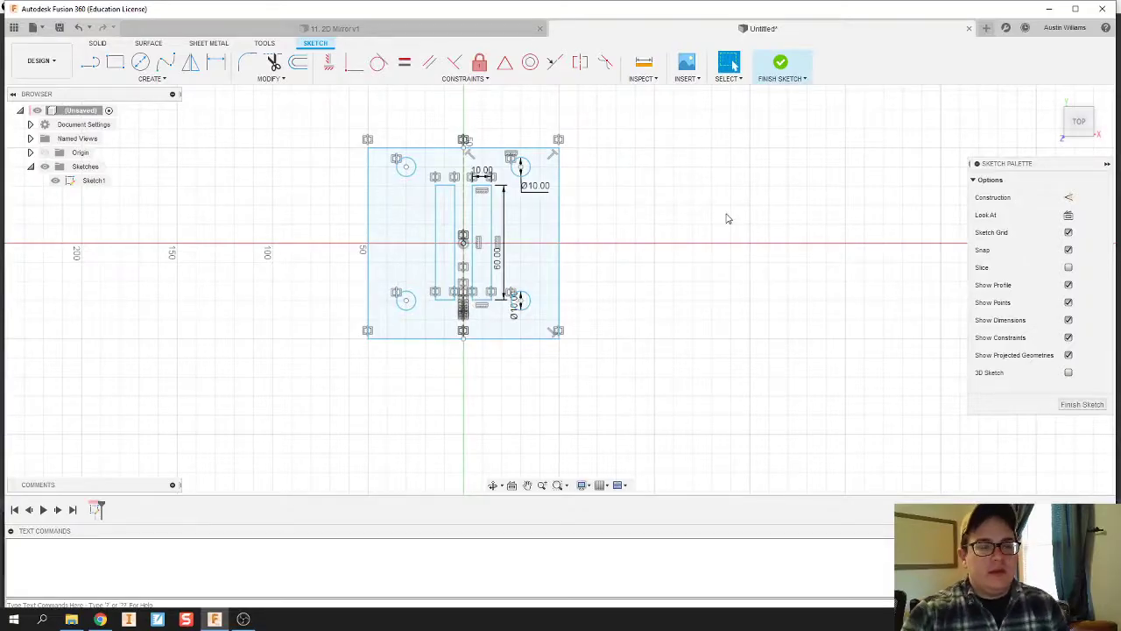
pyautogui.click(777, 64)
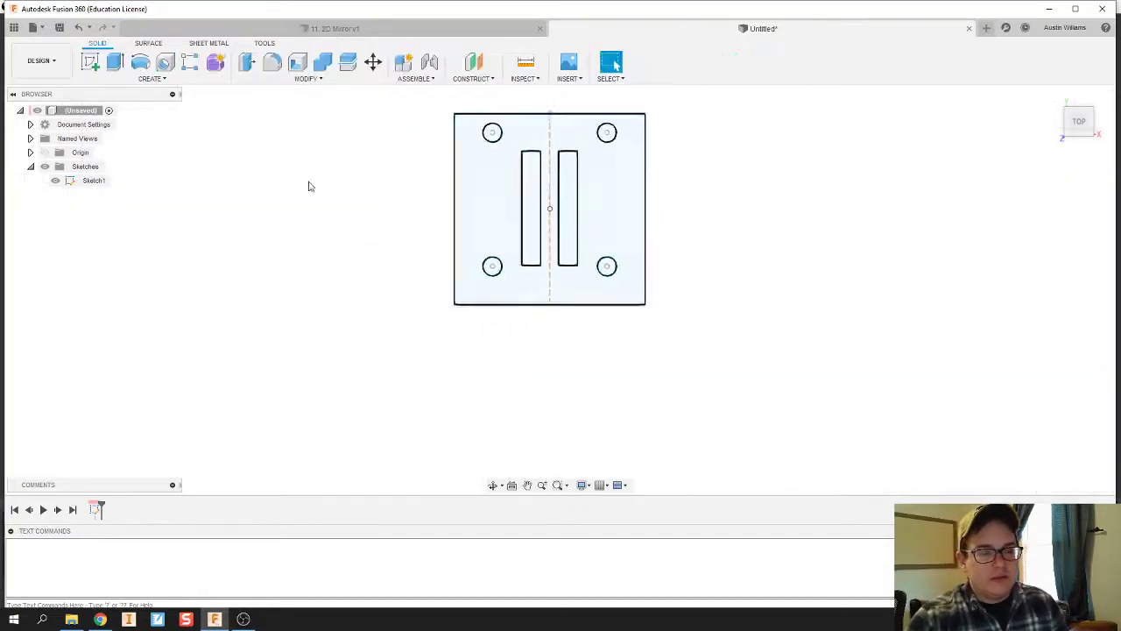
pyautogui.moveTo(412, 254)
pyautogui.mouseDown(button='middle')
pyautogui.moveTo(358, 290)
pyautogui.moveTo(339, 283)
pyautogui.mouseUp(button='middle')
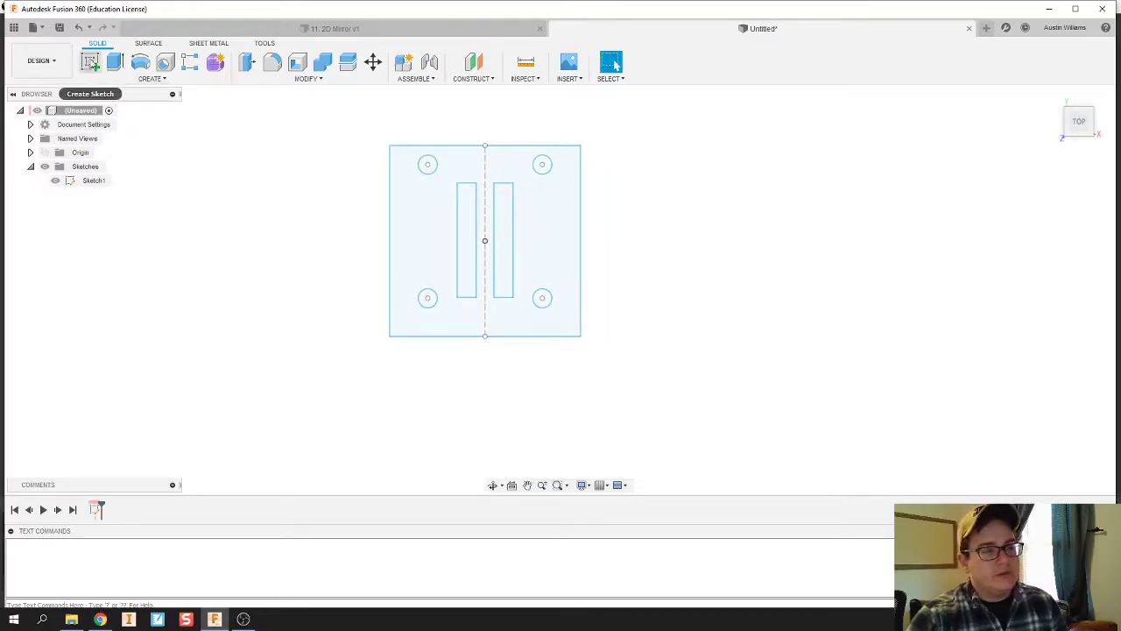
pyautogui.click(117, 61)
# Extrude the plate profile 10 mm into a solid and select the resulting body
pyautogui.click(424, 226)
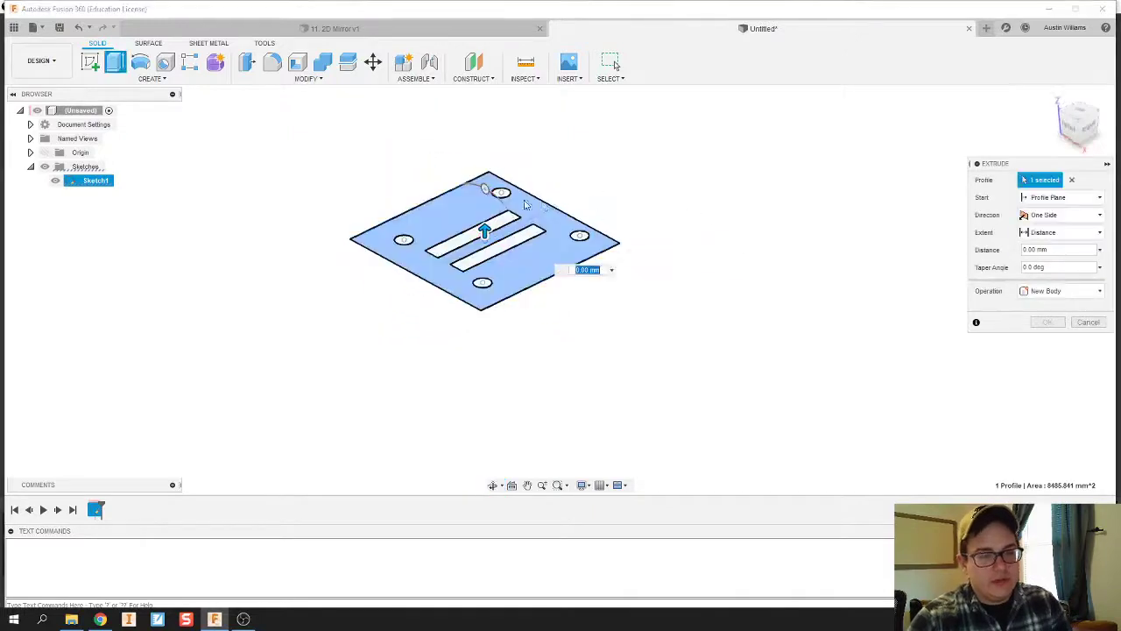
pyautogui.write('10')
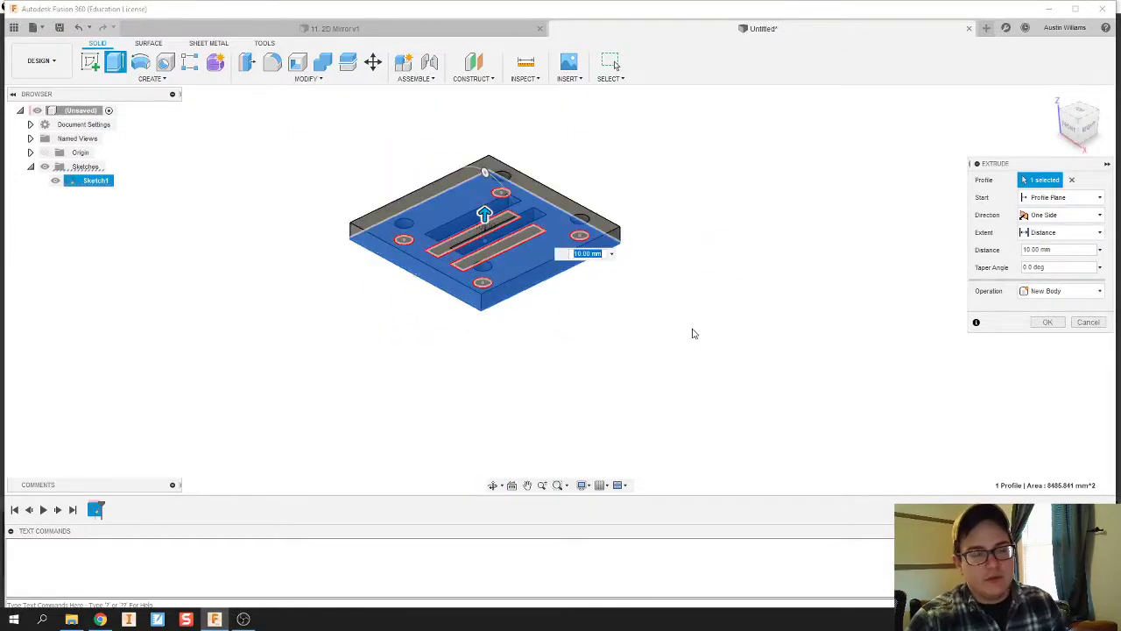
pyautogui.click(1048, 322)
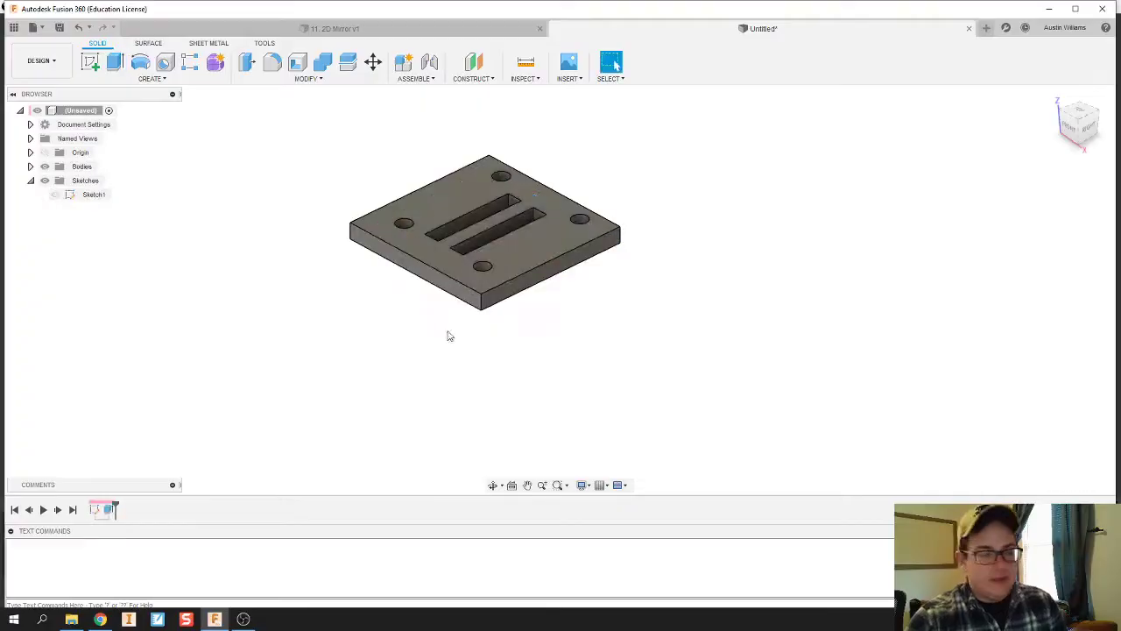
pyautogui.moveTo(431, 313); pyautogui.dragTo(432, 346)
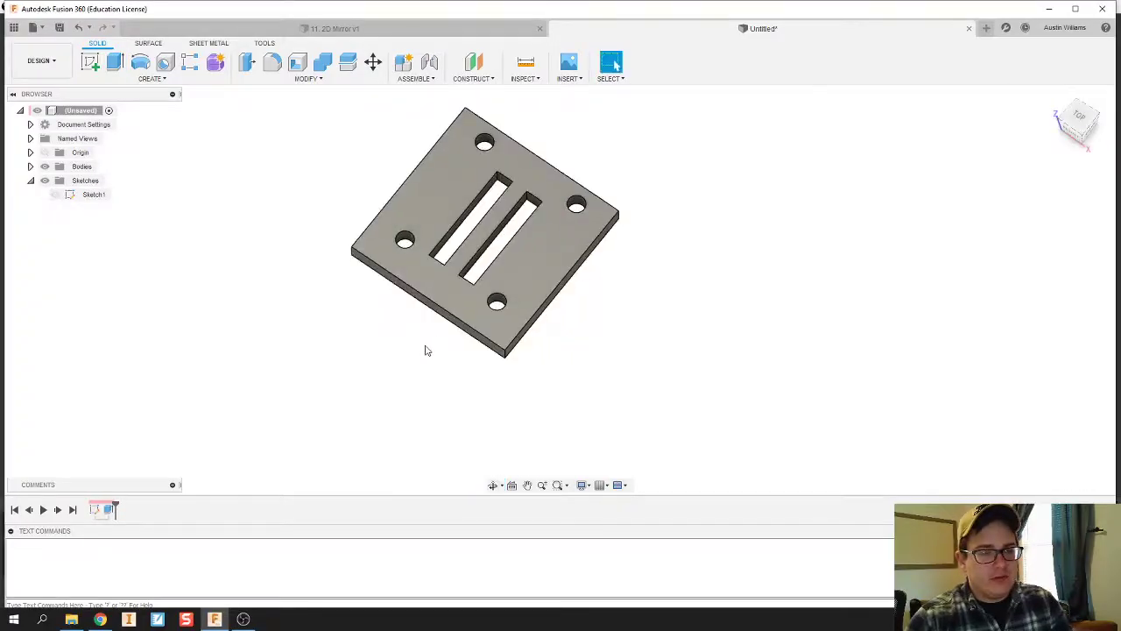
pyautogui.keyDown('shift'); pyautogui.moveTo(427, 351); pyautogui.dragTo(513, 375, button='middle'); pyautogui.keyUp('shift')
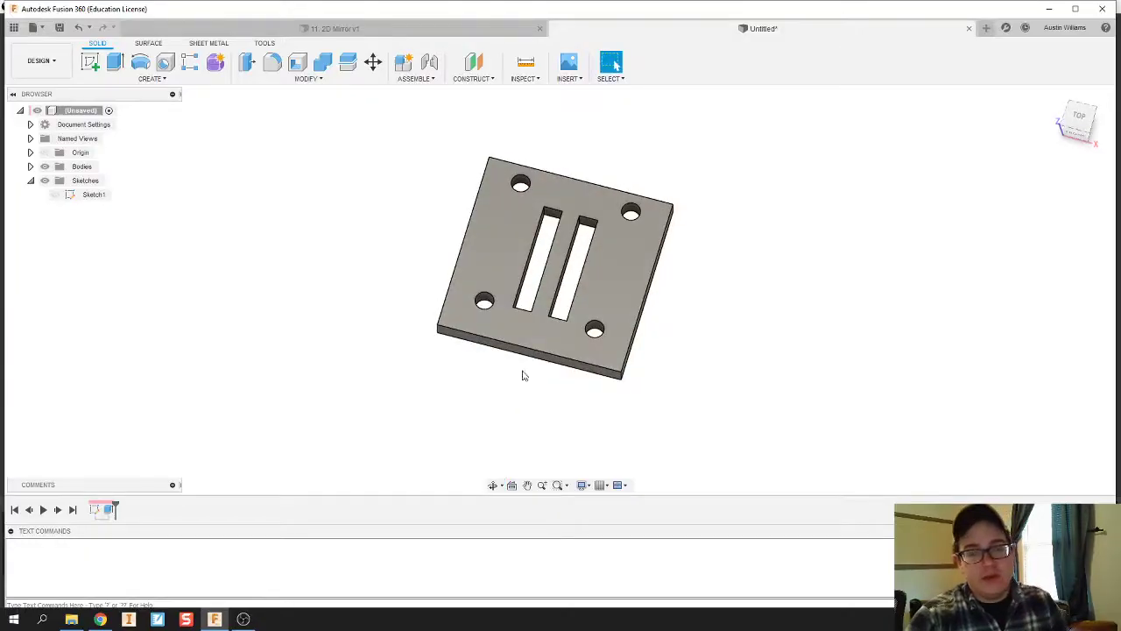
pyautogui.moveTo(407, 113); pyautogui.dragTo(718, 455)
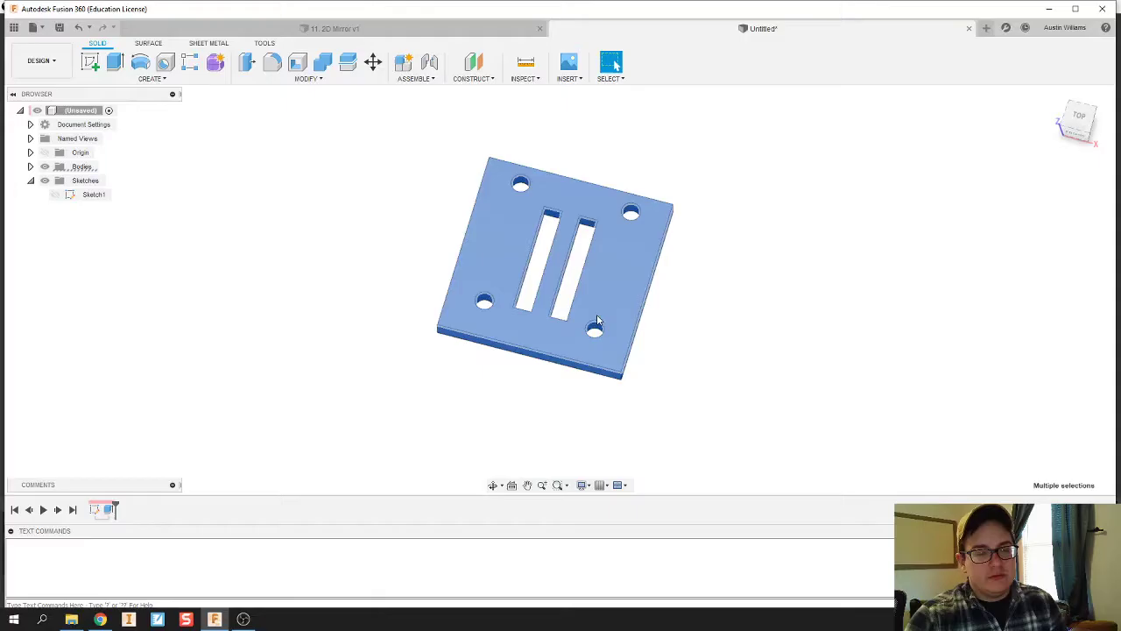
# Apply Walnut from the Wood physical materials to the plate body
pyautogui.rightClick(632, 286)
pyautogui.click(622, 413)
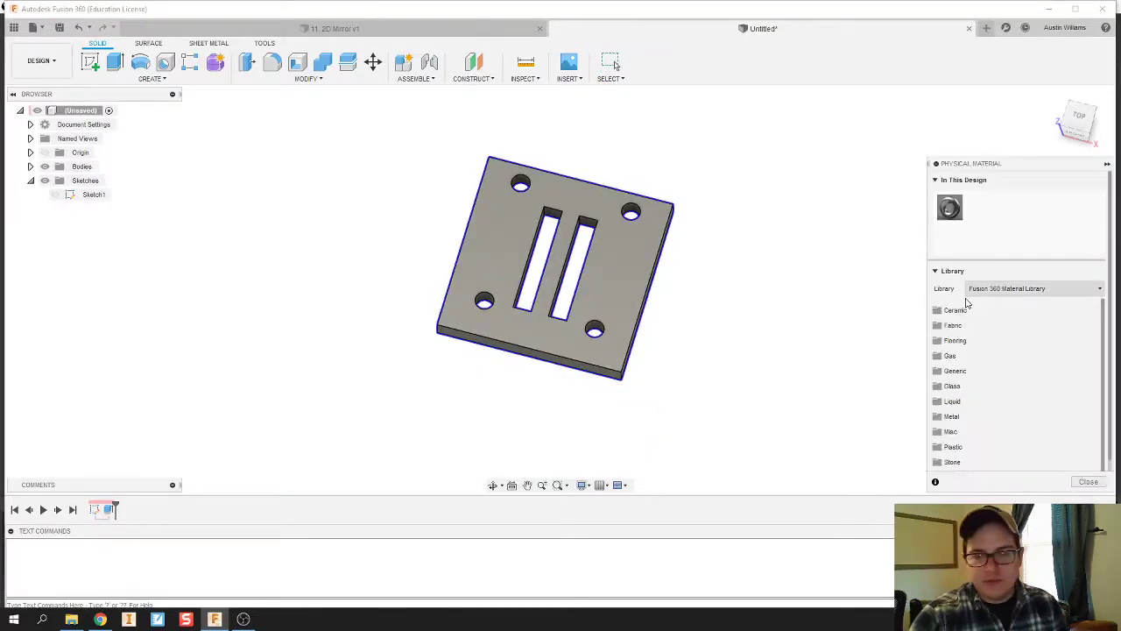
pyautogui.scroll(-1, 942, 368)
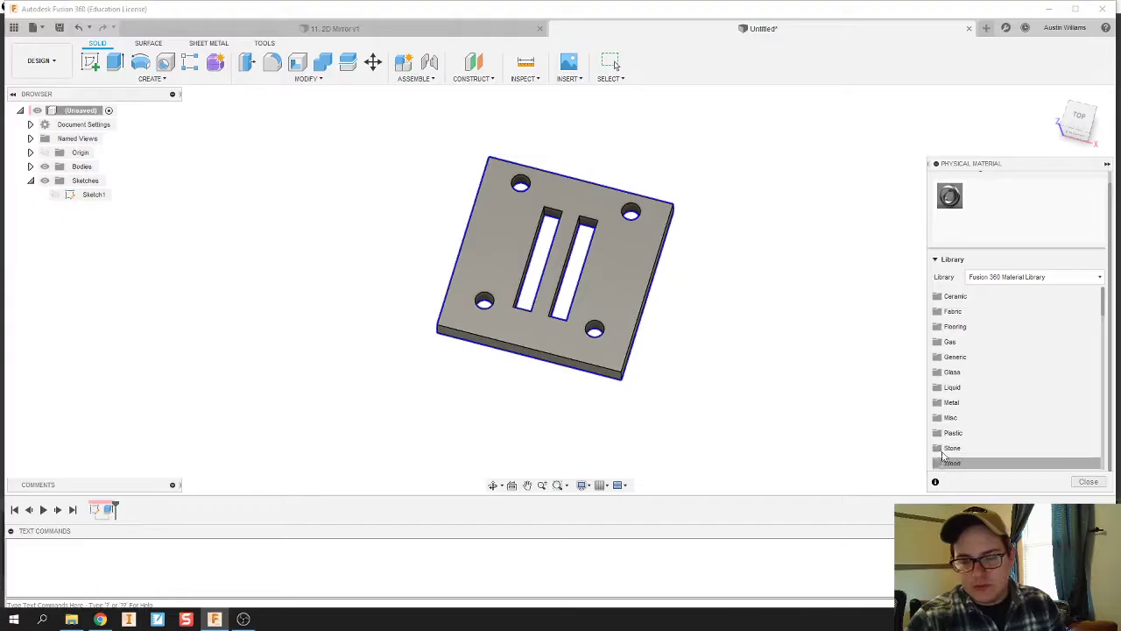
pyautogui.click(947, 463)
pyautogui.scroll(-3, 967, 387)
pyautogui.scroll(-10, 967, 387)
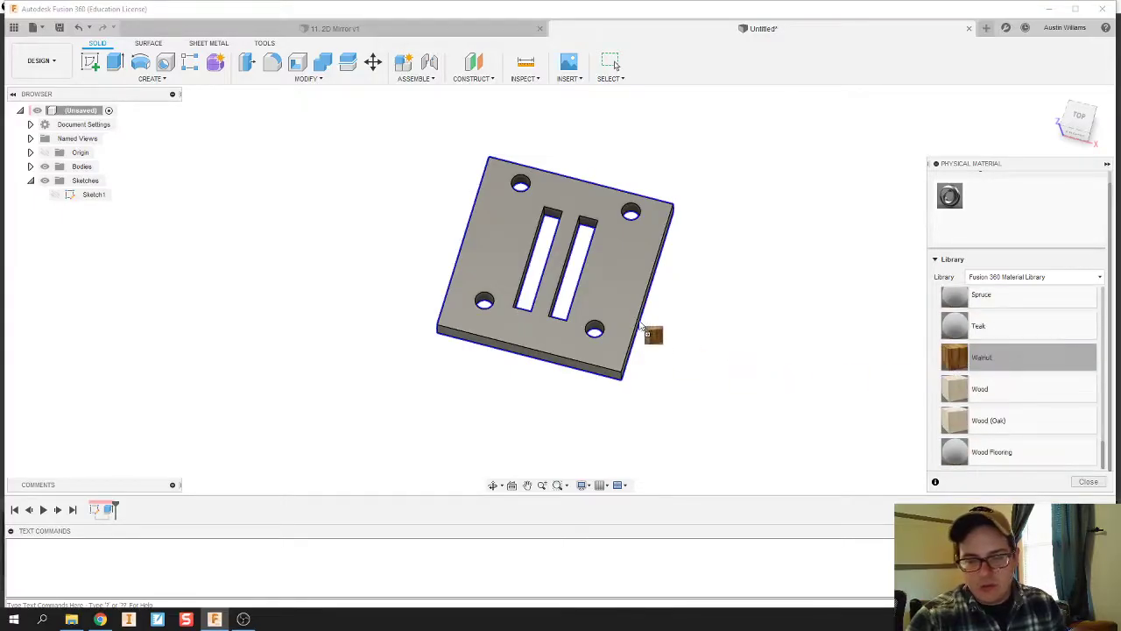
pyautogui.moveTo(642, 326); pyautogui.dragTo(640, 289)
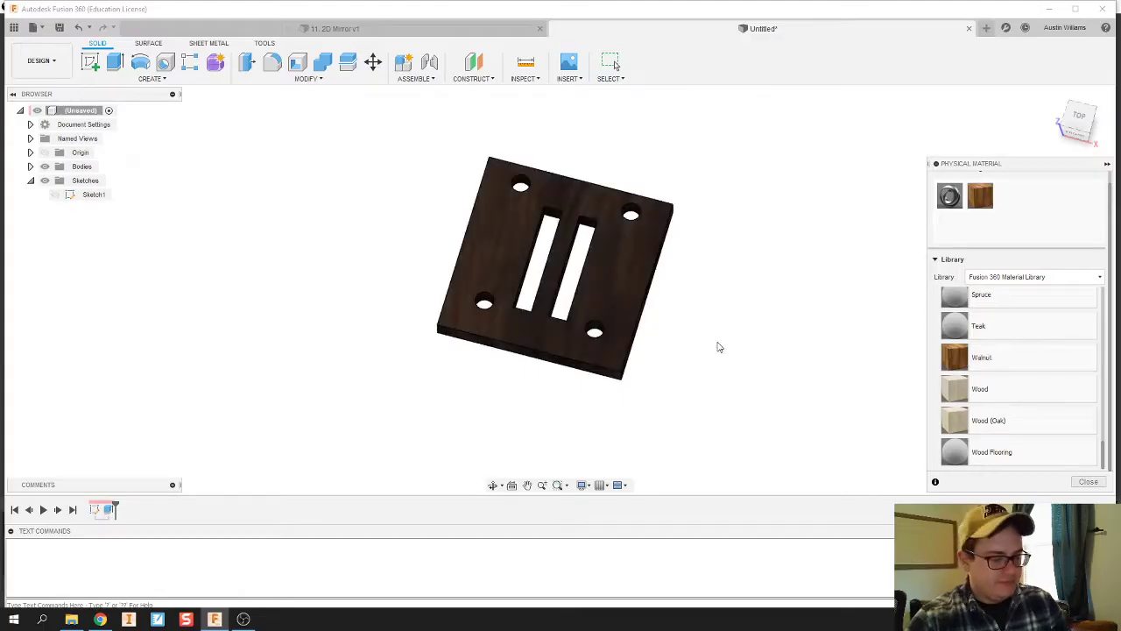
pyautogui.keyDown('shift'); pyautogui.moveTo(721, 345); pyautogui.dragTo(631, 330, button='middle'); pyautogui.keyUp('shift')
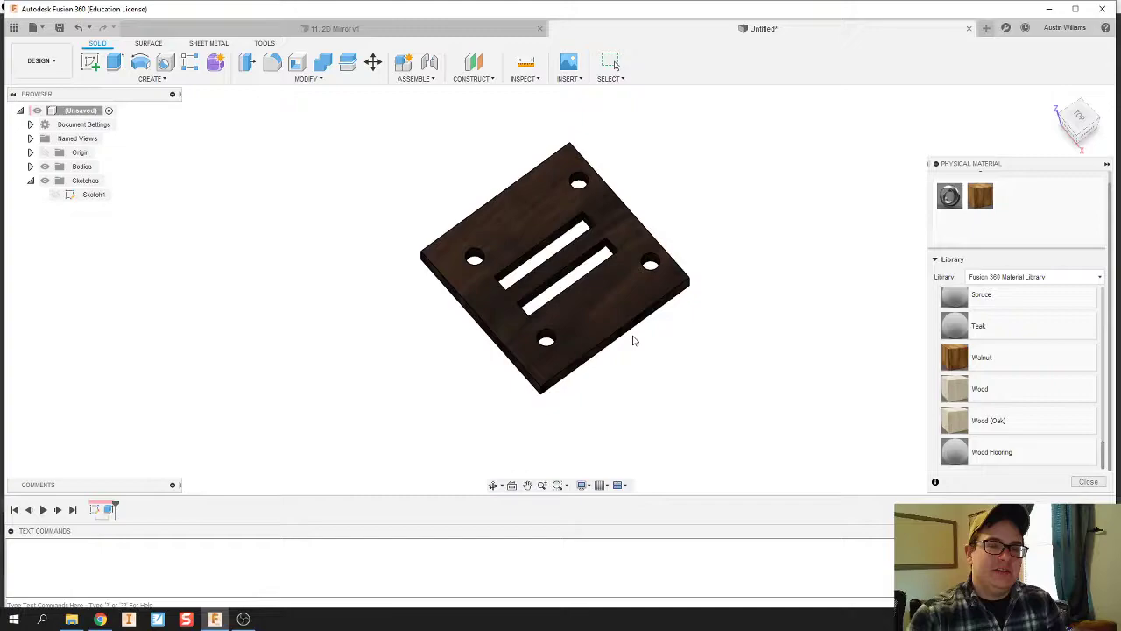